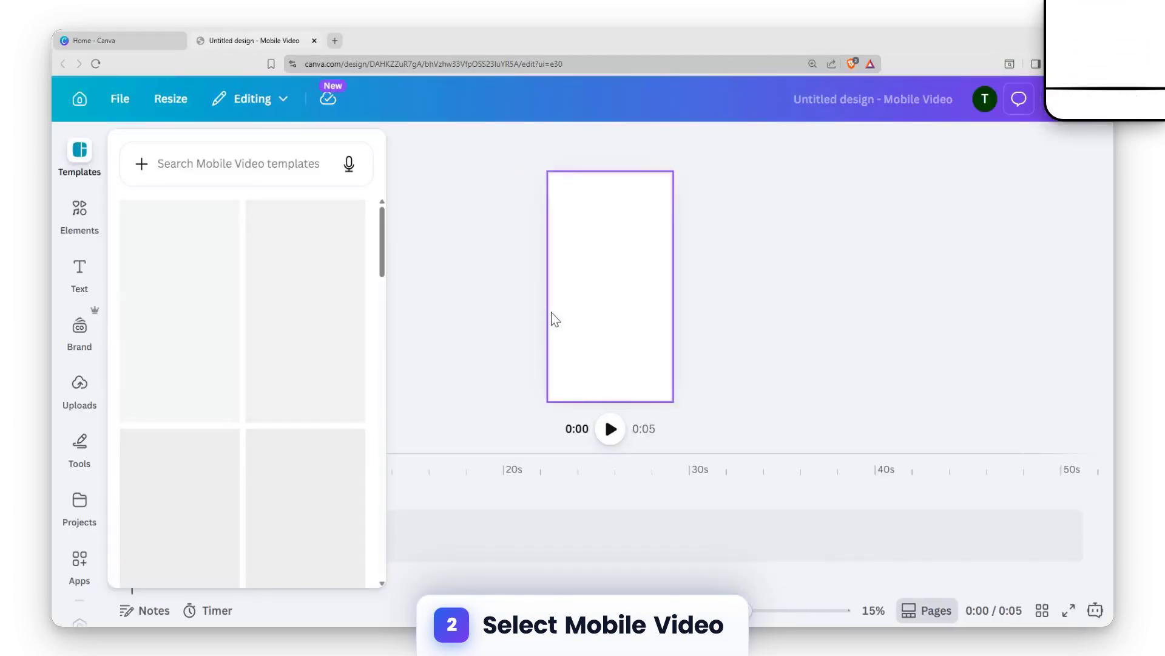
scroll(268, 322, "down", 6)
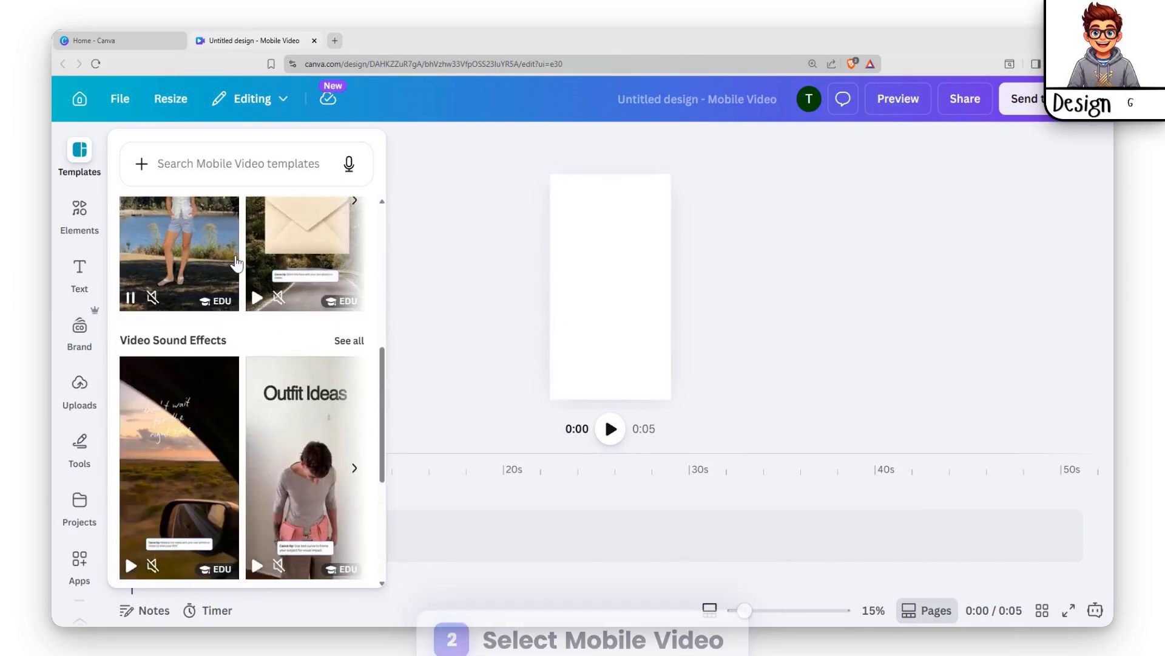
scroll(255, 279, "up", 4)
left_click(195, 159)
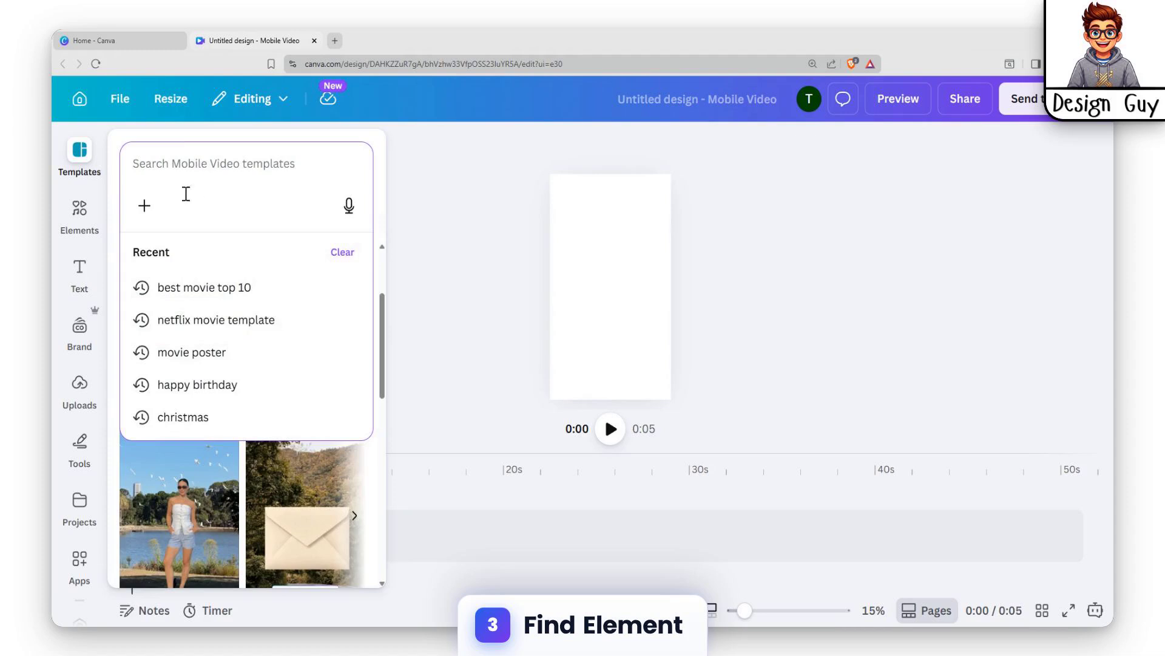
Step: Search the elements for "tower" and add the brick tower graphic to the page, moving it upward
left_click(87, 217)
left_click(213, 161)
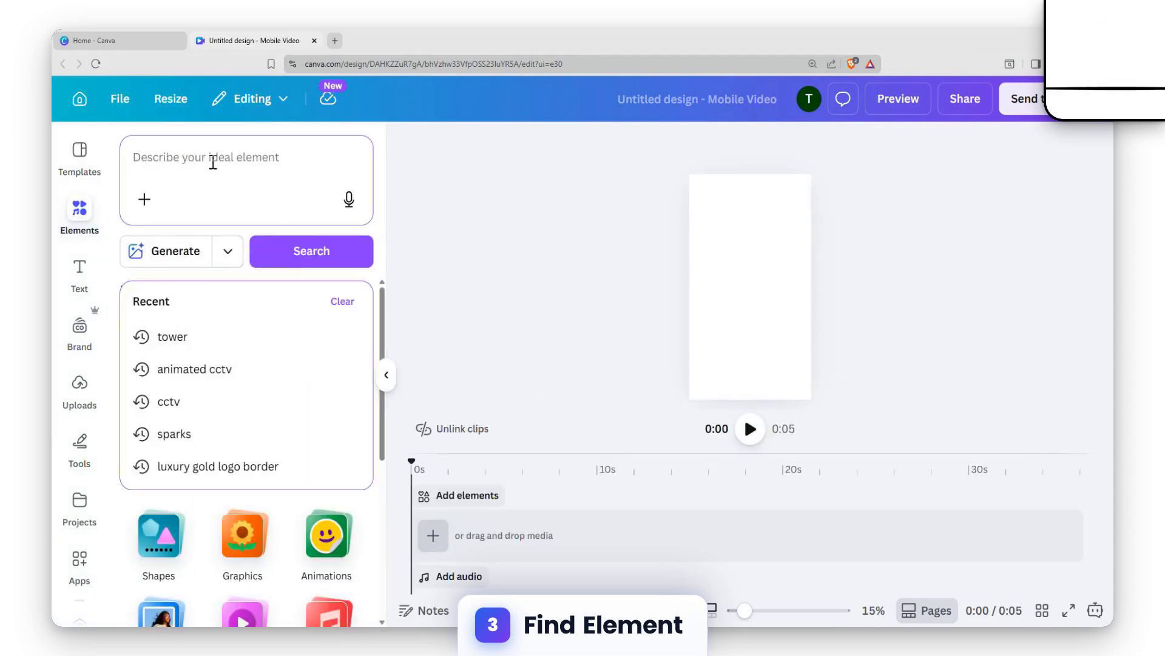
type("tower")
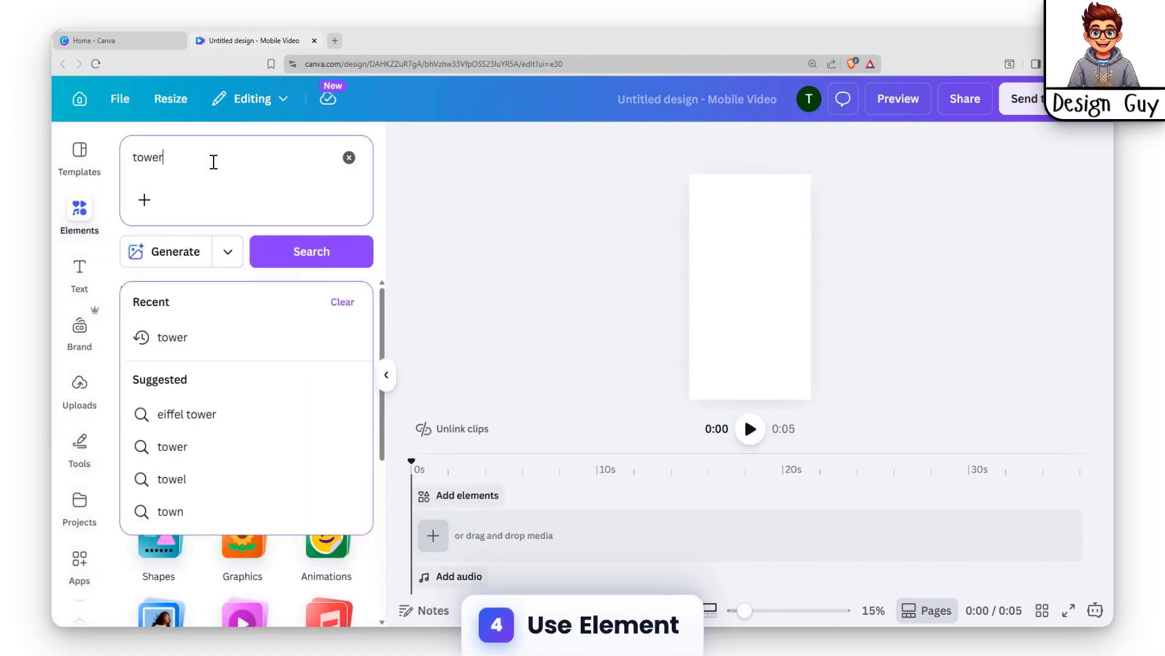
key("Return")
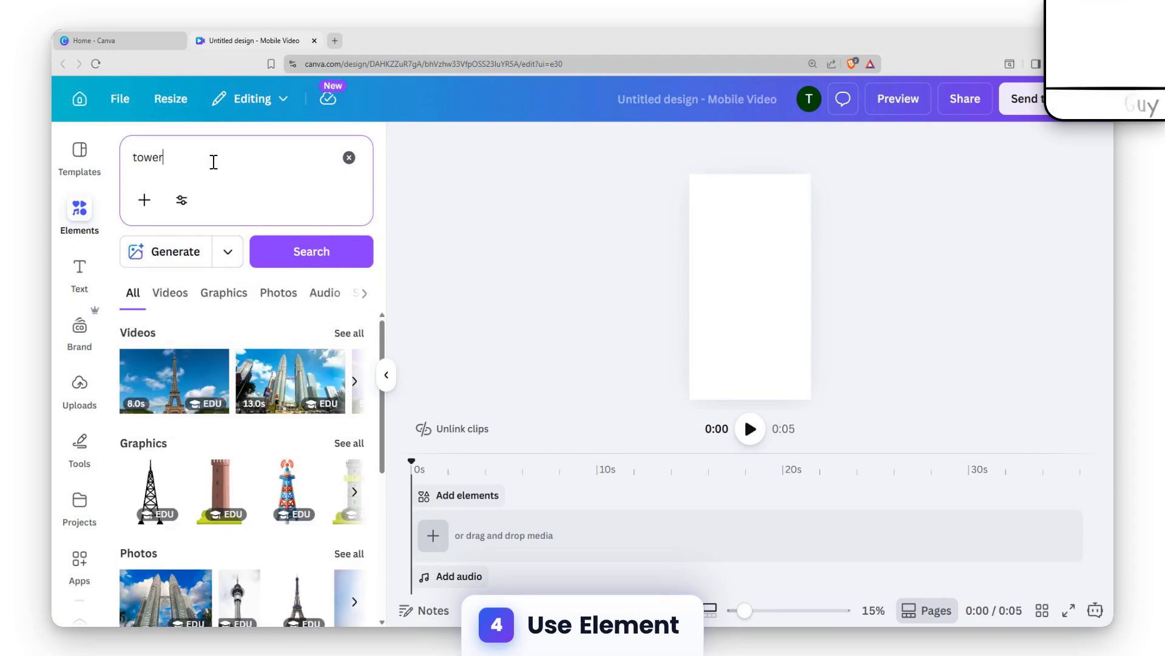
left_click(221, 491)
left_click_drag(775, 252, 791, 185)
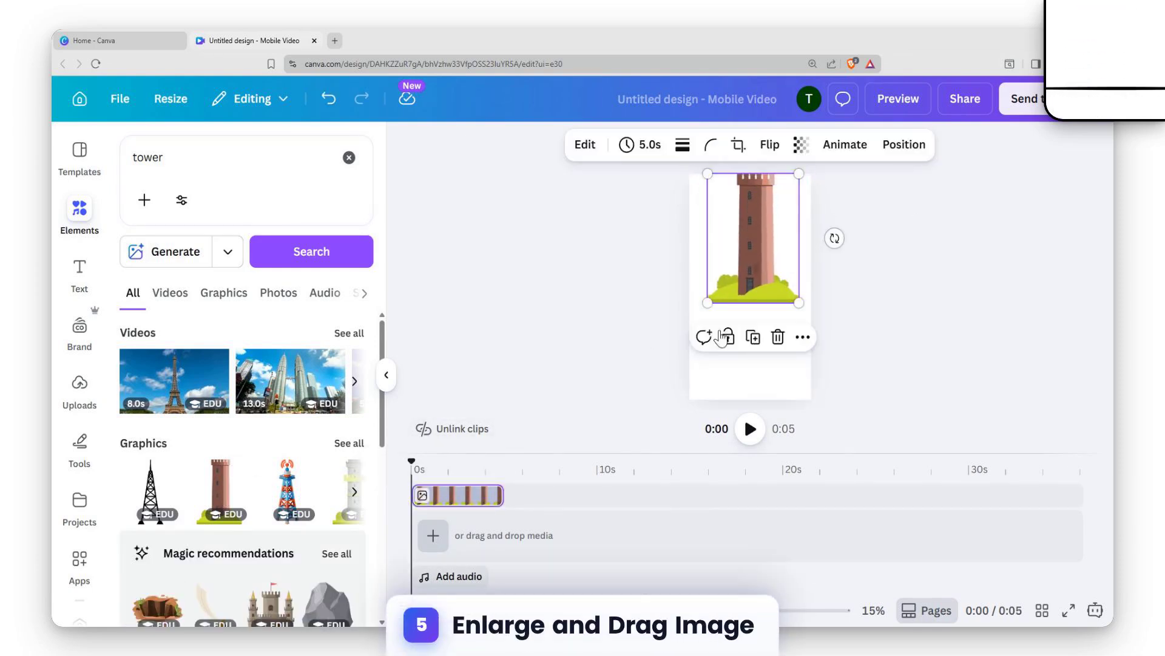
Step: Enlarge the tower graphic so it covers most of the page
left_click_drag(709, 302, 693, 329)
mouse_move(759, 302)
left_mouse_down()
mouse_move(778, 279)
mouse_move(766, 283)
left_mouse_up()
left_click_drag(804, 335, 854, 408)
left_click_drag(768, 314, 742, 314)
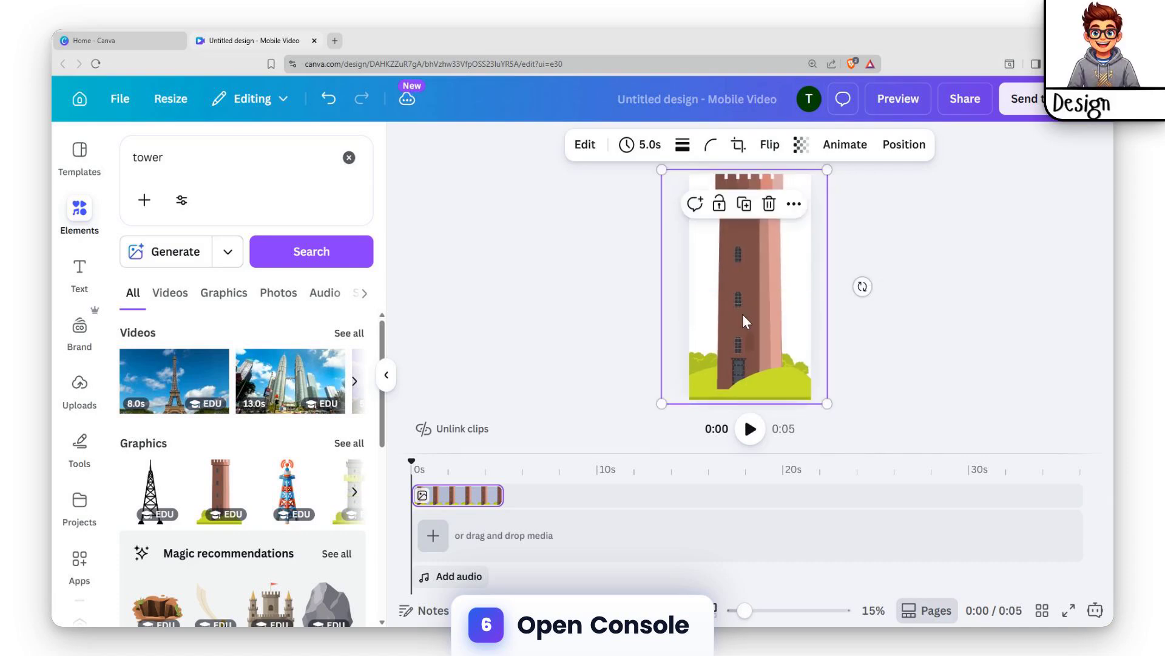
Step: Reposition the tower graphic lower on the page and enlarge it further
scroll(939, 285, "up", 3)
scroll(995, 226, "up", 1)
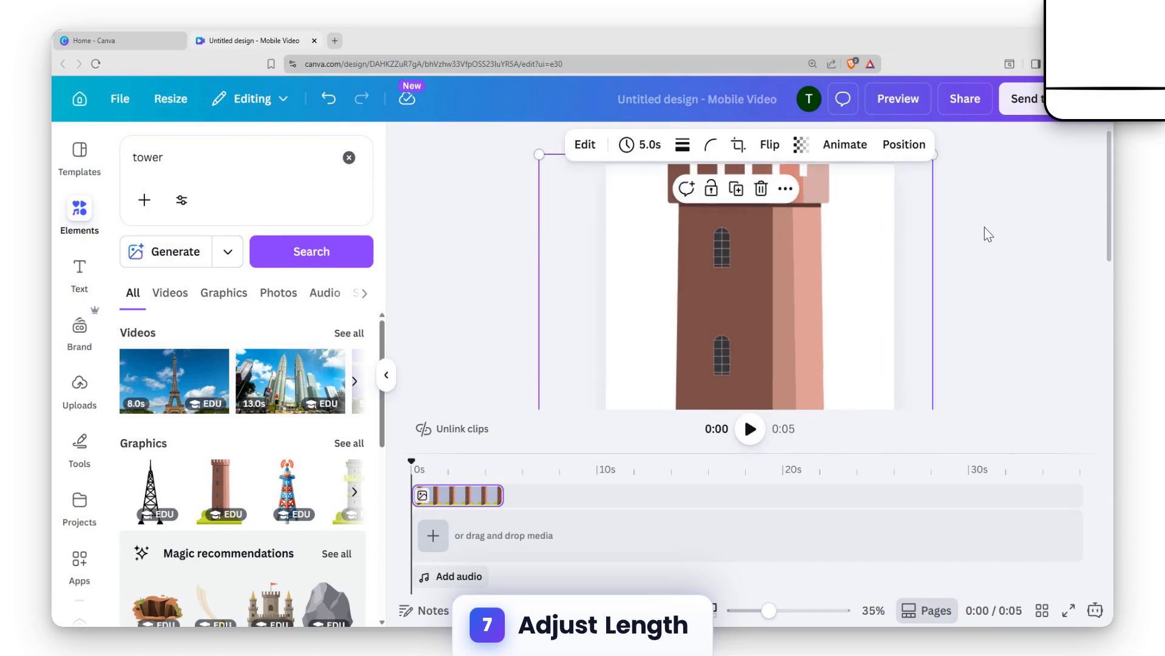
scroll(999, 237, "down", 3)
scroll(997, 236, "up", 2)
scroll(997, 236, "up", 1)
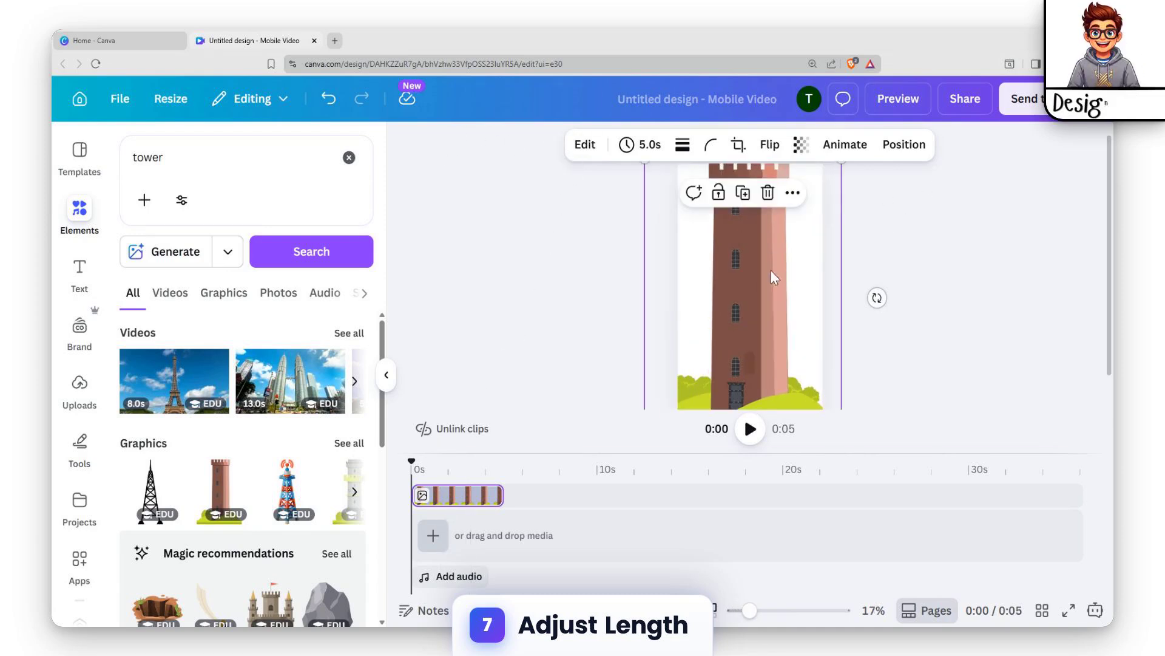
left_click_drag(774, 279, 782, 434)
left_click_drag(752, 302, 751, 346)
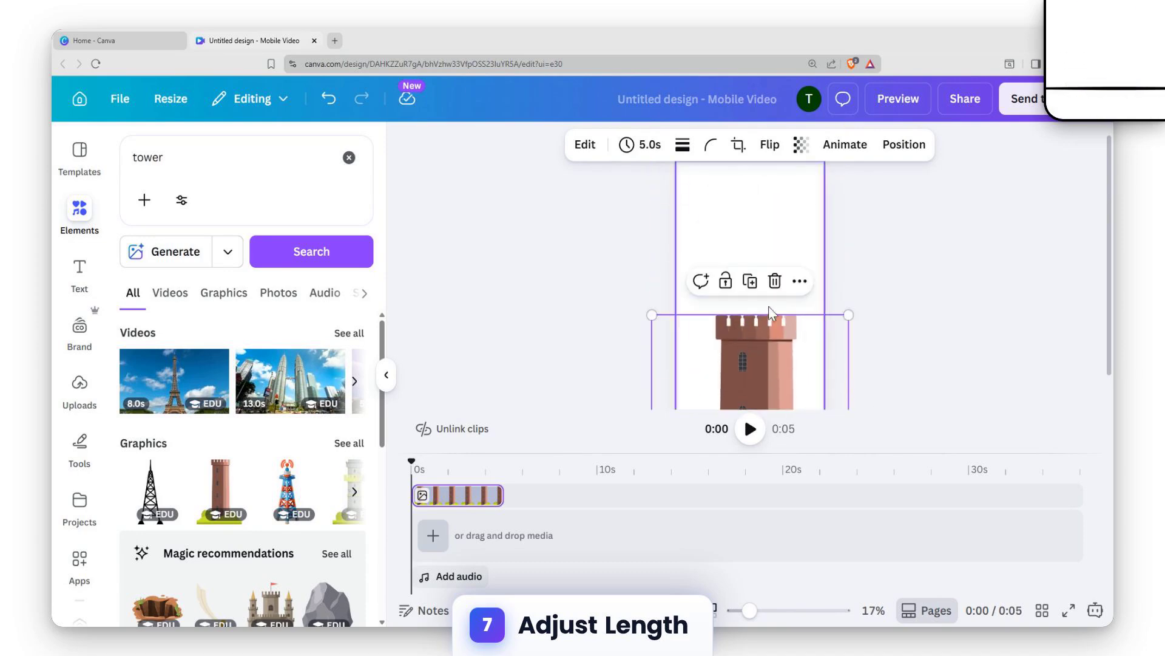
left_click_drag(848, 315, 890, 155)
left_click_drag(766, 256, 711, 304)
left_click_drag(593, 226, 322, 113)
left_click_drag(707, 275, 772, 389)
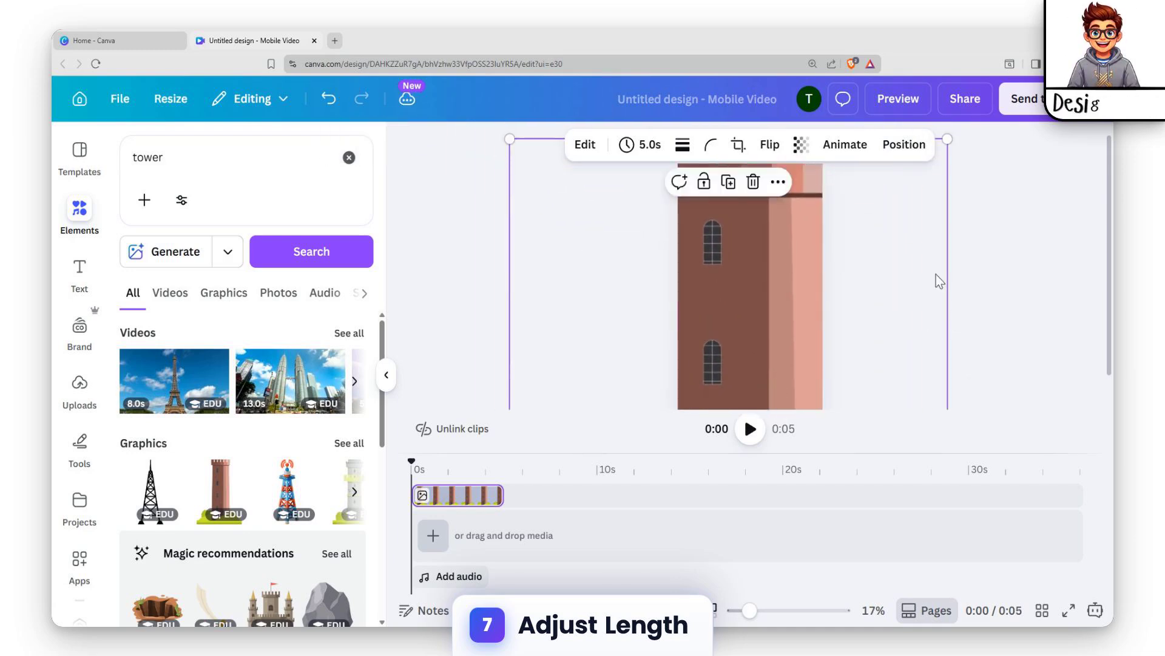
Step: Resize and reposition the tower so it fills the page width, then deselect it
scroll(990, 228, "down", 5)
left_click_drag(784, 325, 796, 360)
left_click_drag(766, 242, 734, 216)
left_click_drag(717, 308, 718, 315)
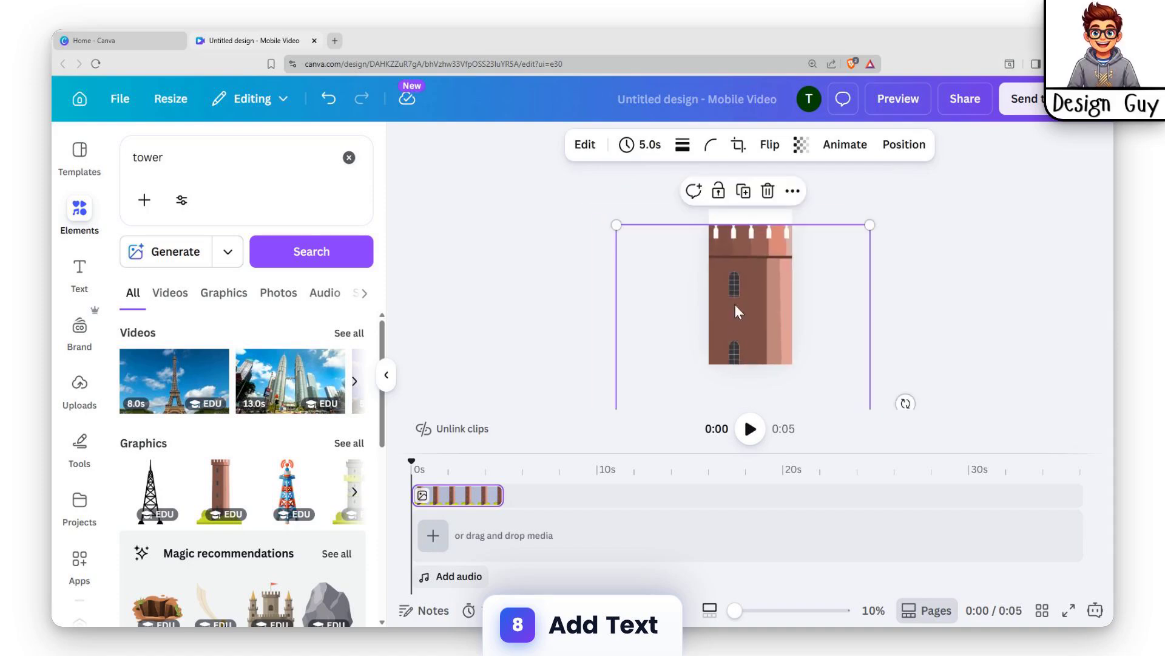
left_click_drag(614, 224, 635, 246)
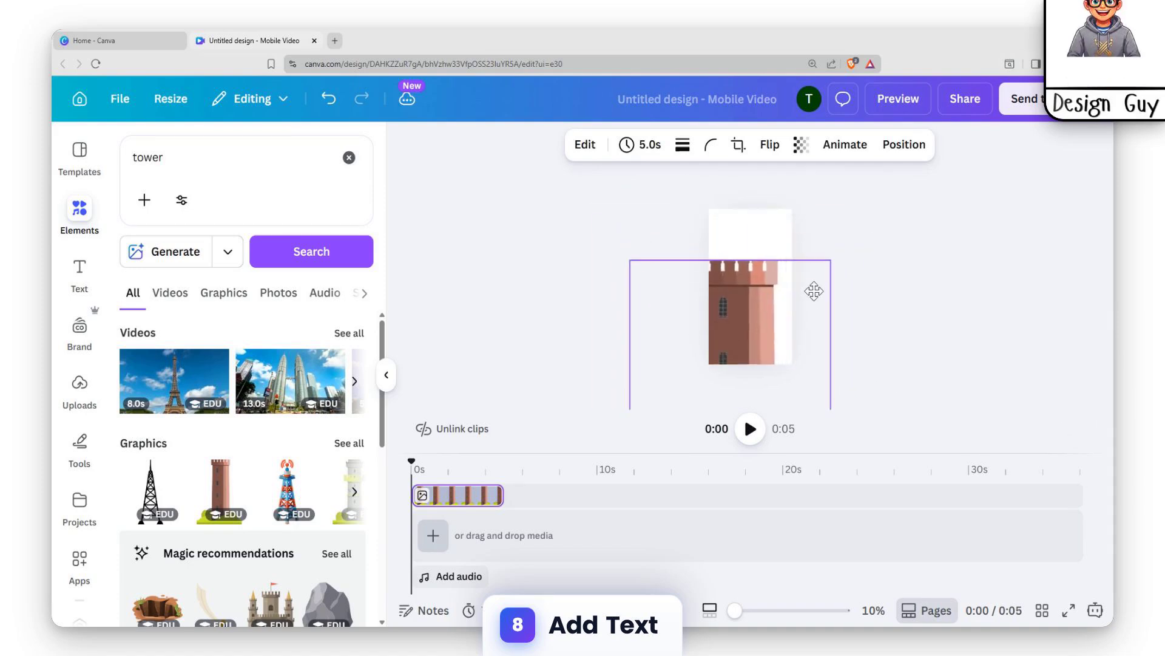
left_click_drag(823, 262, 828, 244)
left_click(942, 237)
left_click(766, 263)
left_click(802, 282)
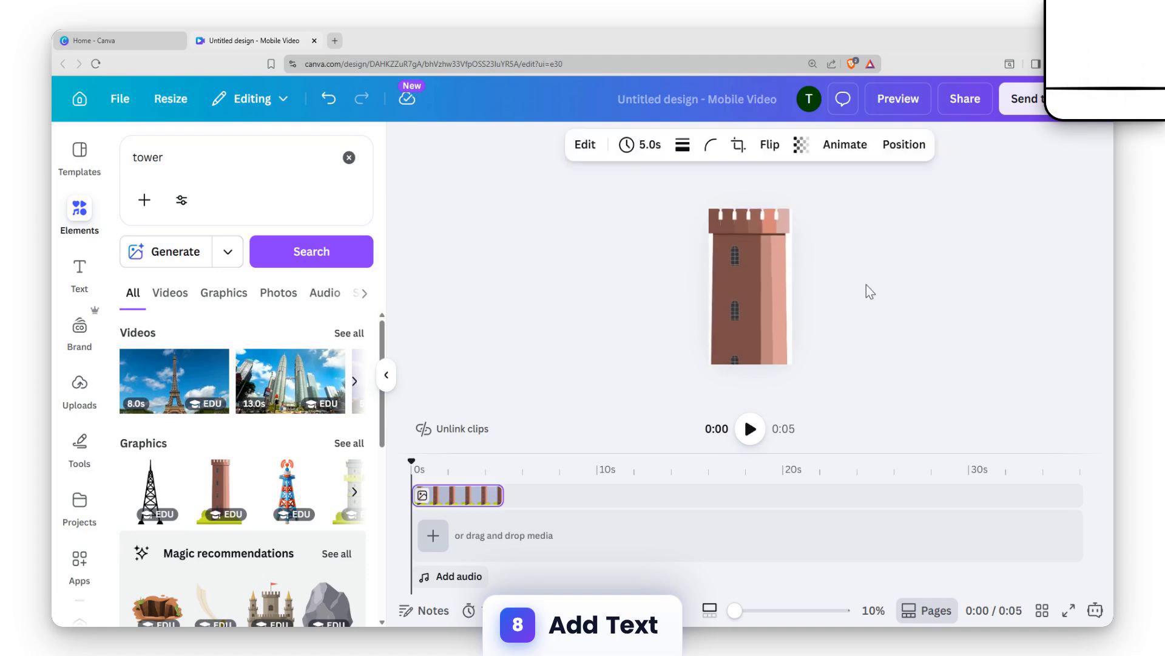
left_click(1004, 226)
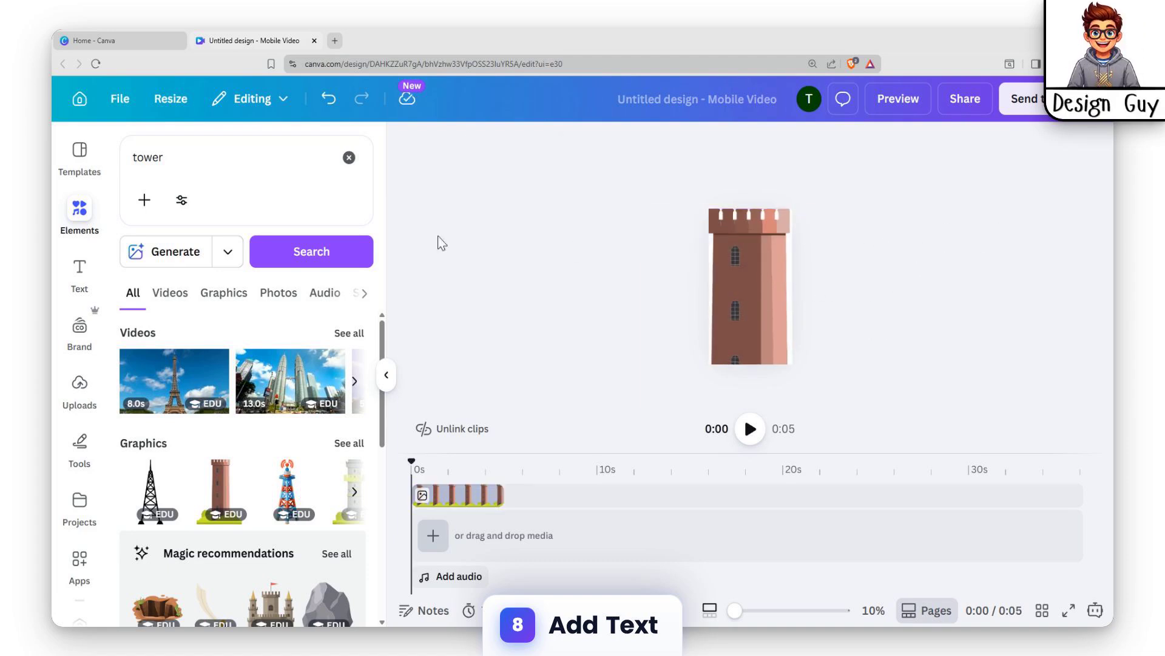
Step: Add a default heading text box onto the tower
left_click(78, 269)
left_click(258, 362)
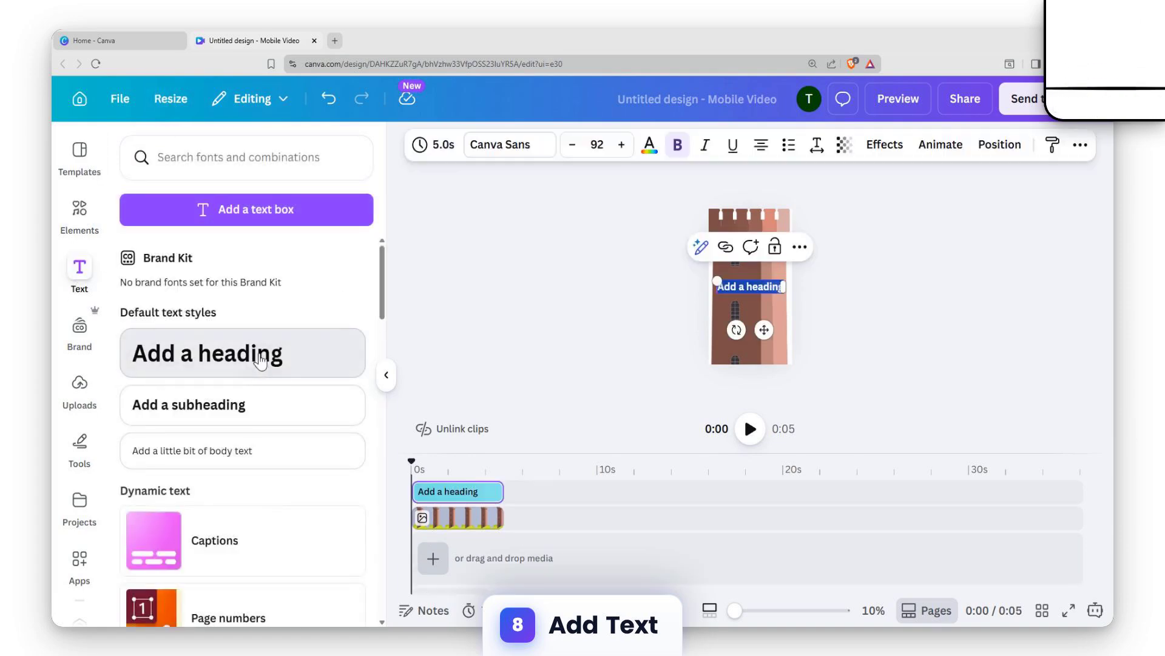
left_click(776, 292)
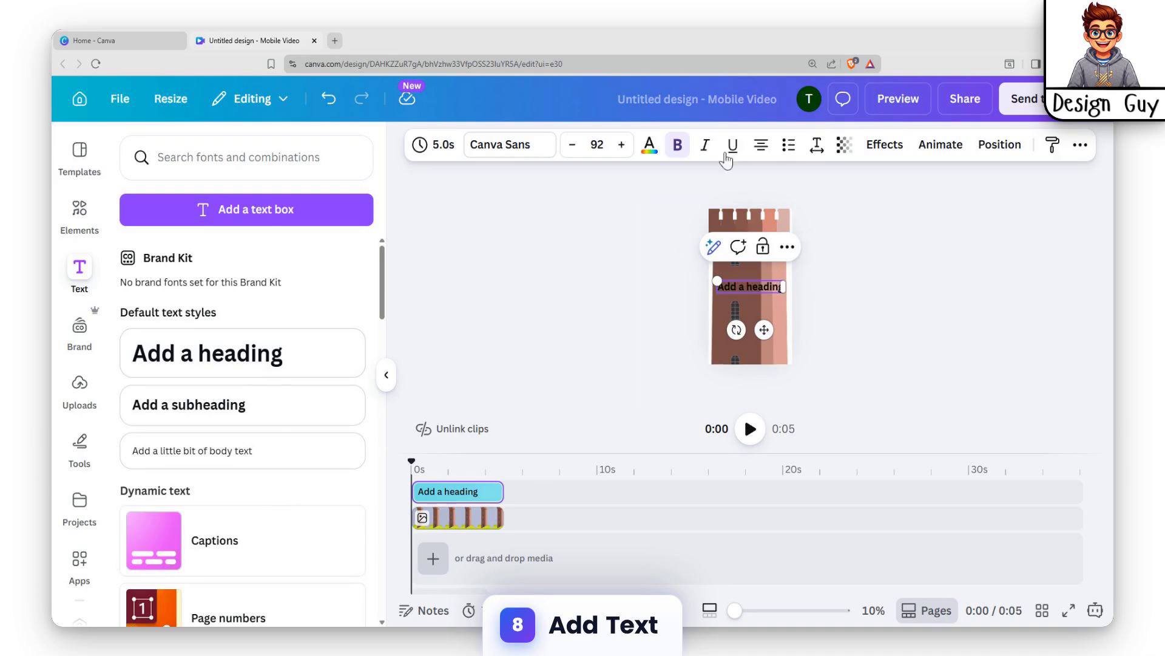
left_click_drag(719, 287, 817, 264)
Step: Browse the font combinations and add the "School Rules!" combination to the page
scroll(251, 377, "down", 10)
scroll(209, 322, "up", 2)
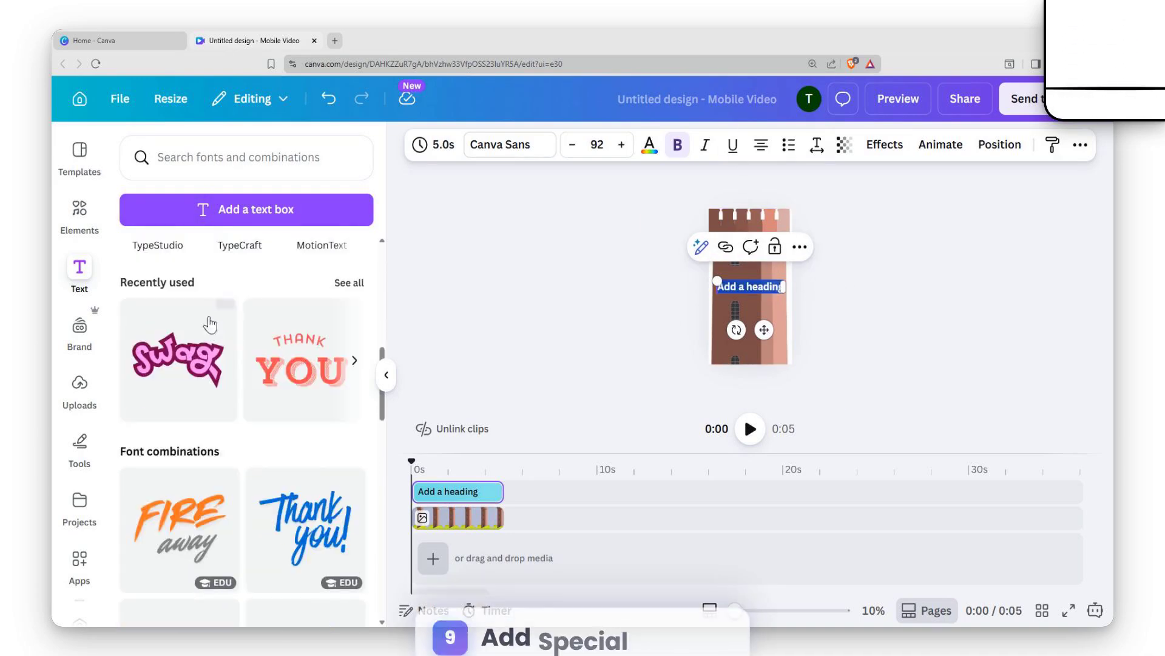
scroll(213, 364, "down", 10)
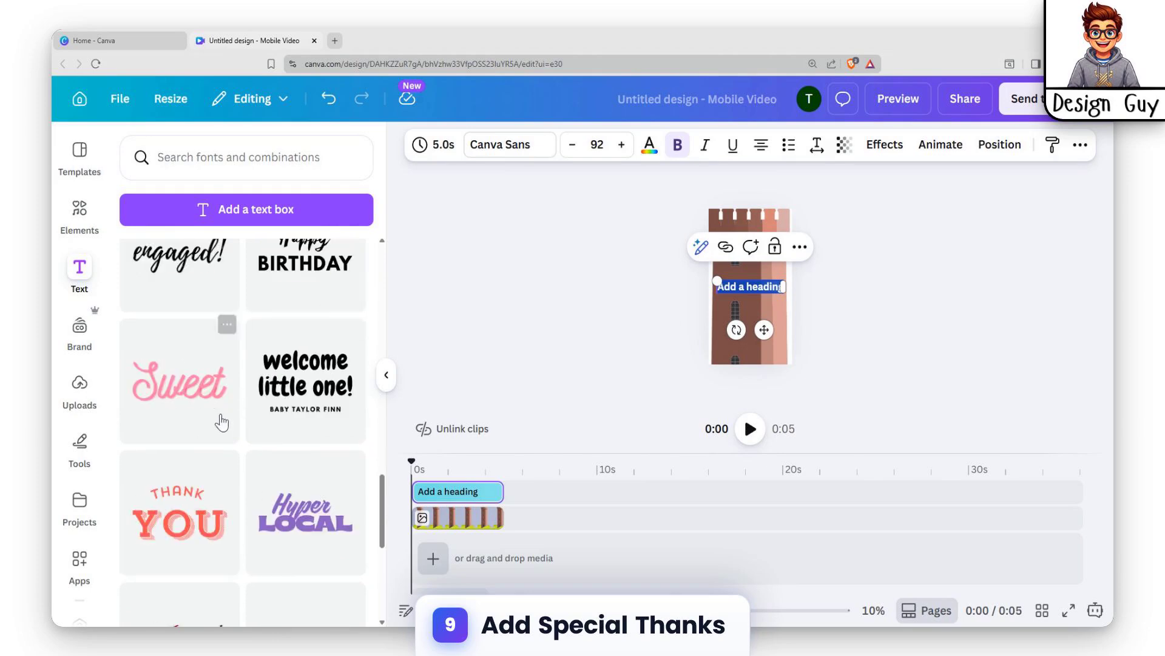
scroll(214, 400, "down", 2)
scroll(204, 431, "down", 4)
scroll(212, 431, "down", 10)
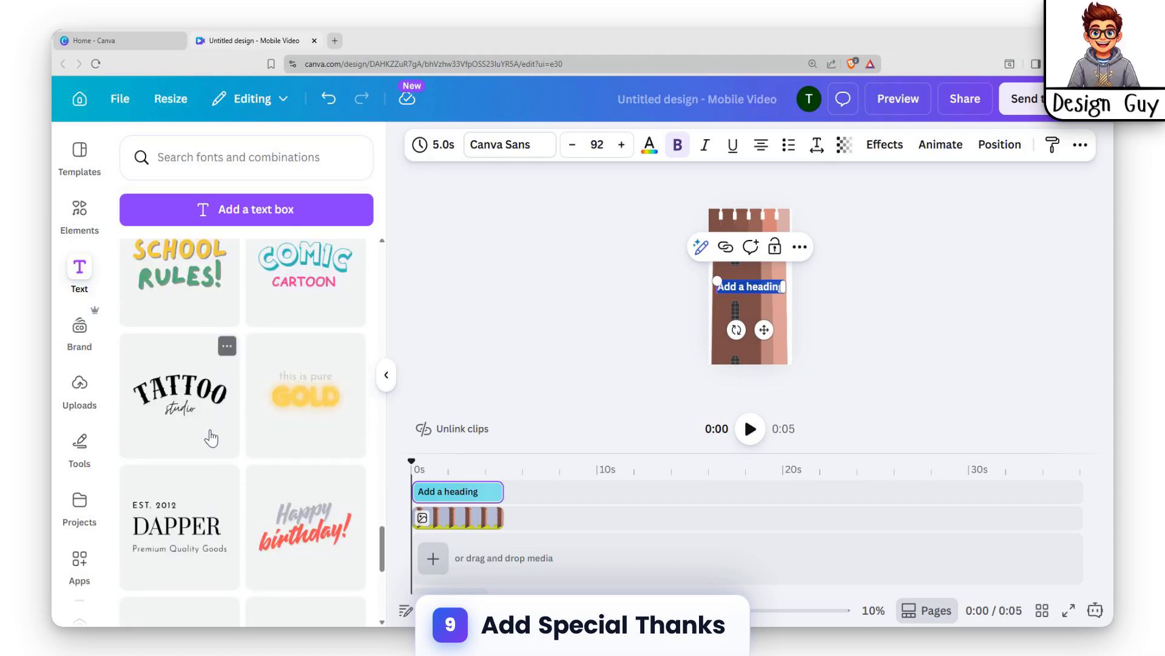
left_click(175, 290)
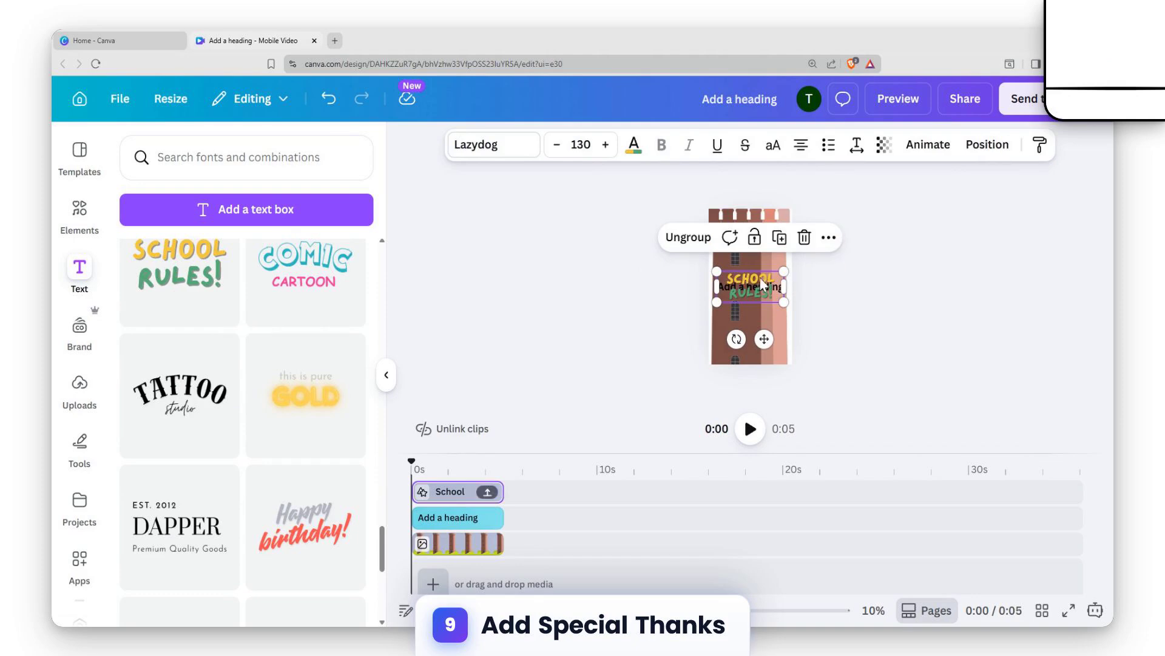
Step: Change the combination's first line to "10 House"
left_click(767, 282)
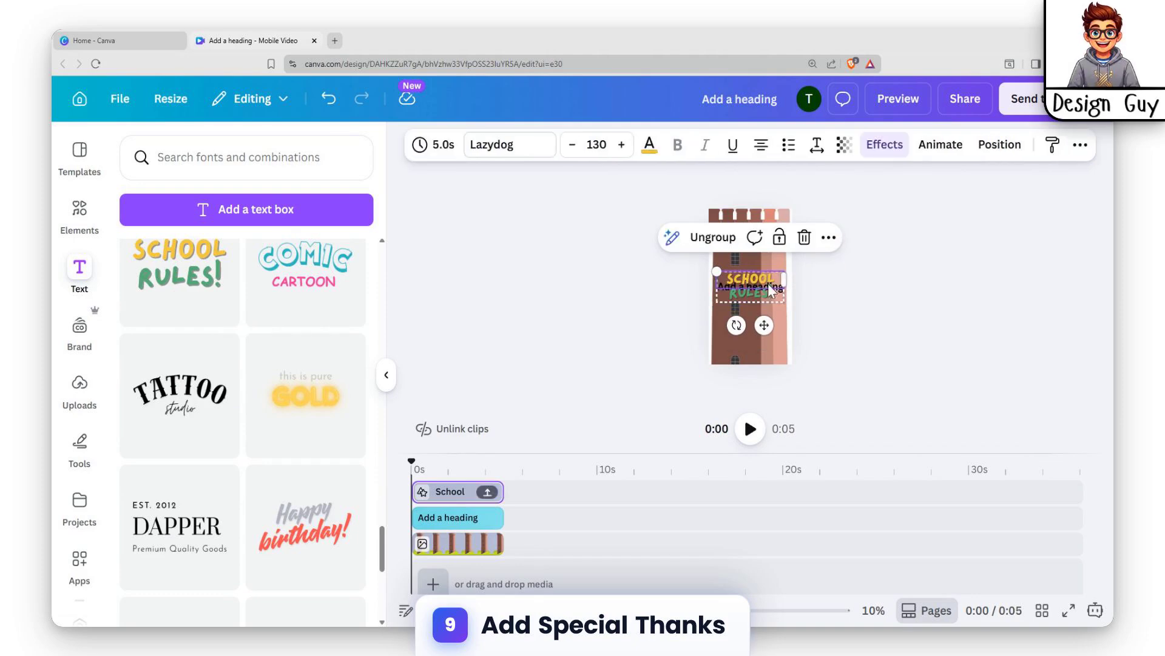
double_click(763, 278)
type("10")
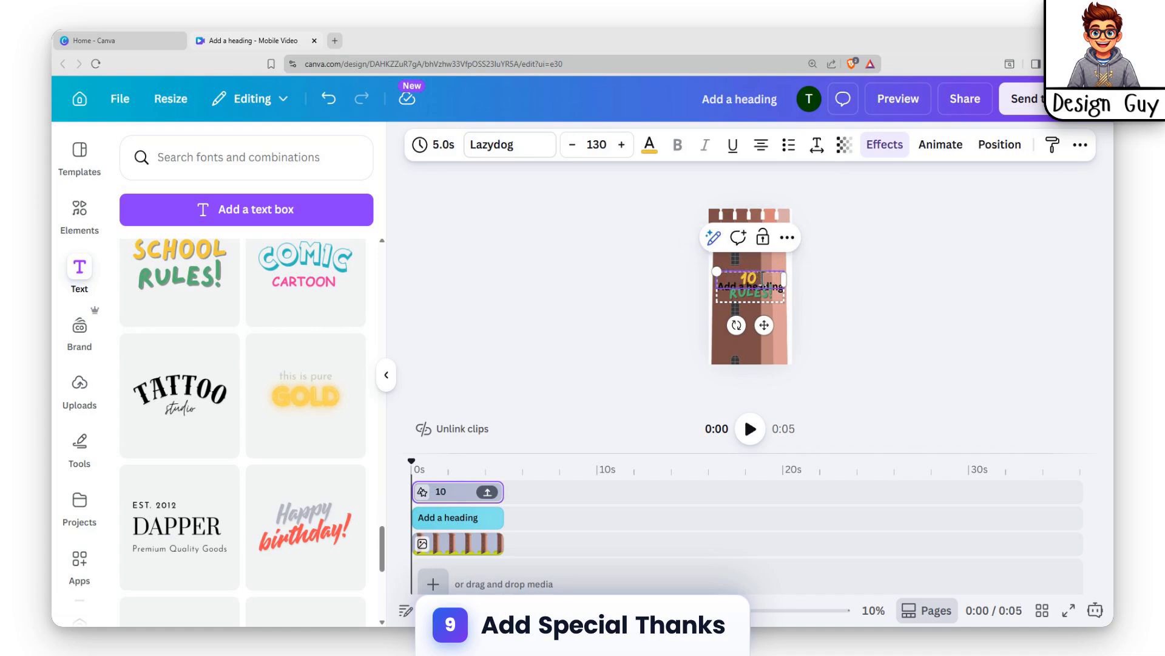
type(" House")
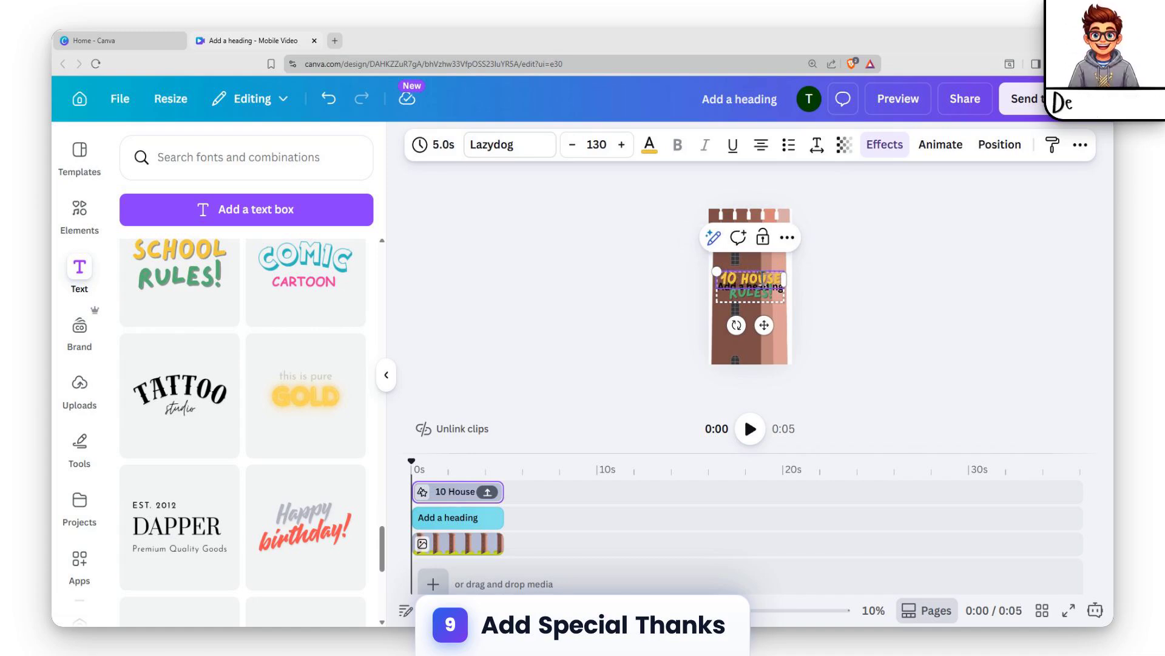
Step: Delete the "10 House Rules!" text combination and undo the deletion
left_click(811, 320)
left_click(774, 299)
key("Delete")
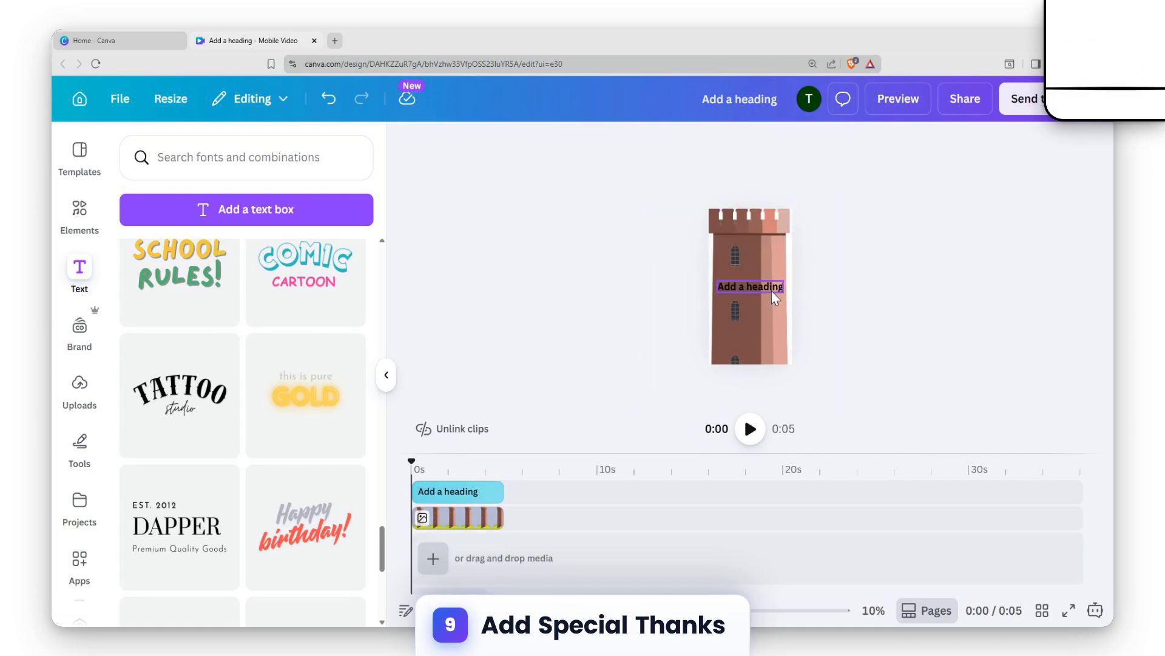
key("ctrl+z")
left_click(944, 283)
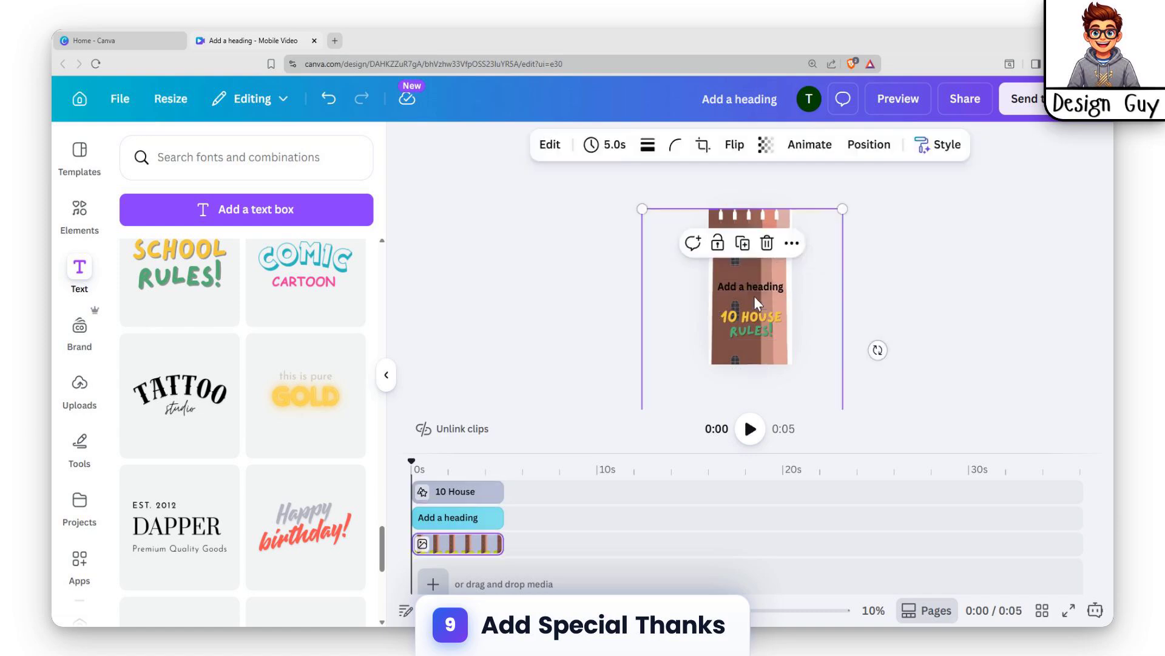
Step: Delete the default "Add a heading" text box
left_click(763, 276)
left_click(751, 284)
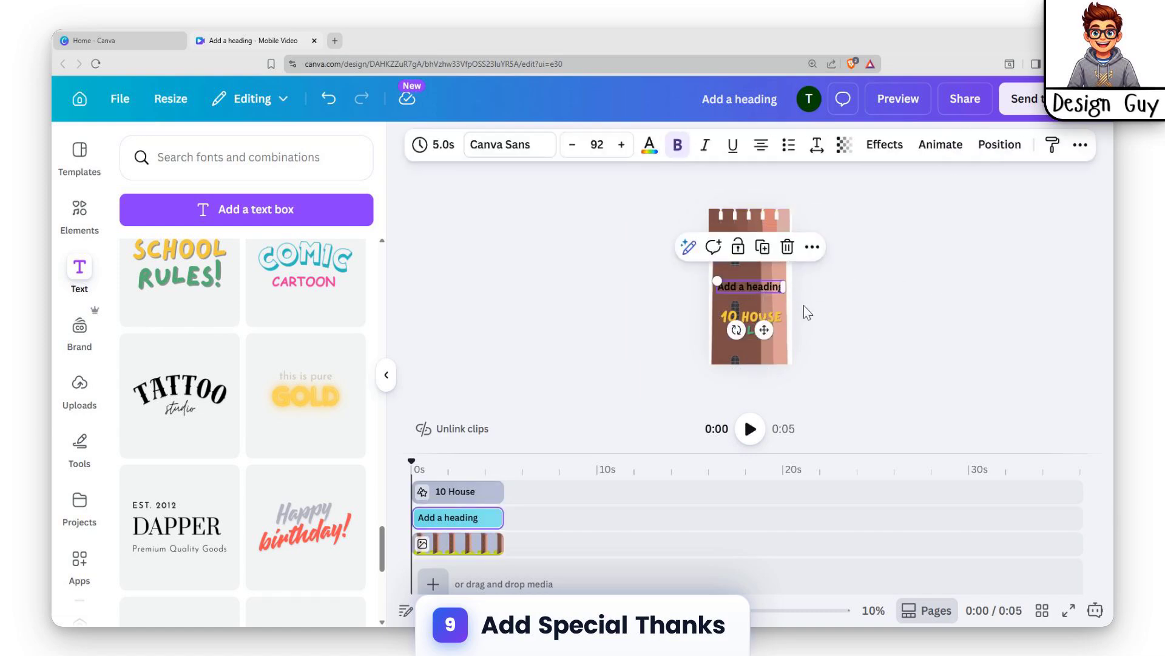
key("Delete")
Step: Move the "10 House Rules!" title up to the top of the tower
left_click(760, 322)
left_click_drag(760, 321, 758, 238)
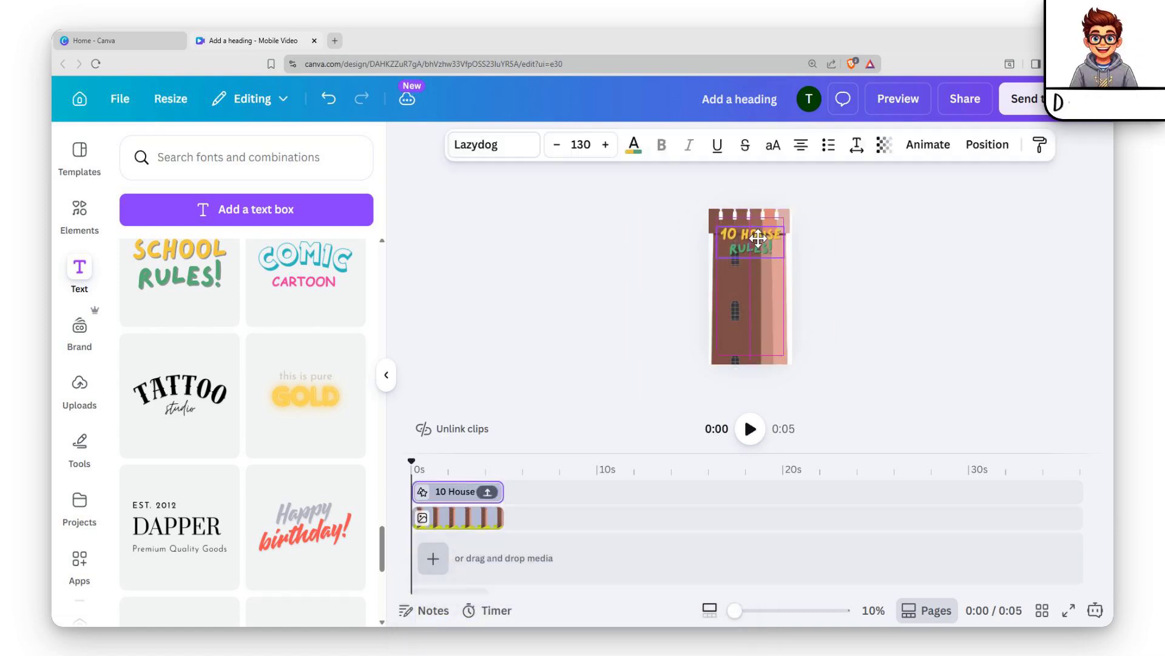
left_click(885, 219)
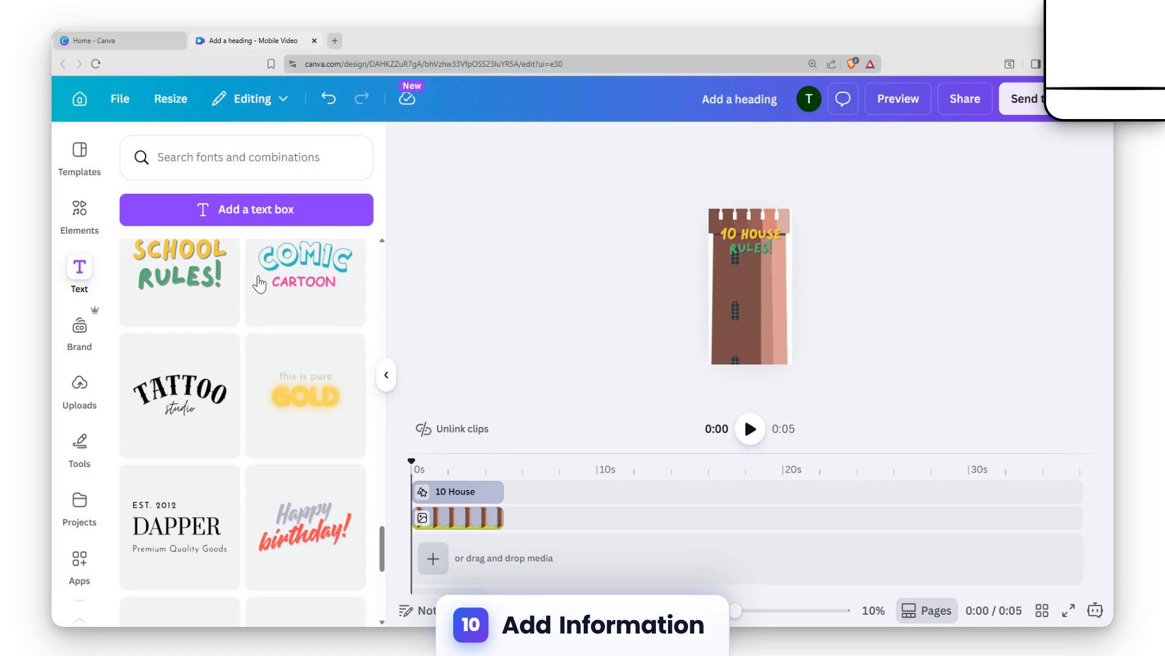
Step: Add another "School Rules!" combination and replace its text with "RUle1"
left_click(185, 297)
left_click(750, 292)
double_click(750, 292)
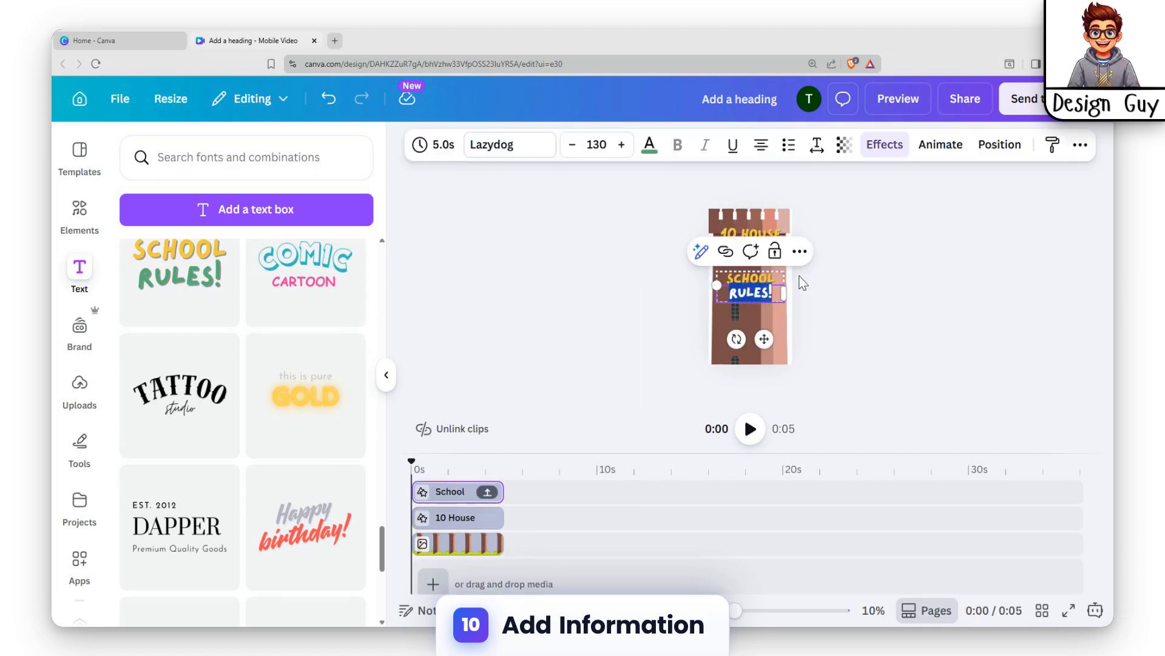
key("BackSpace")
double_click(781, 283)
key("BackSpace")
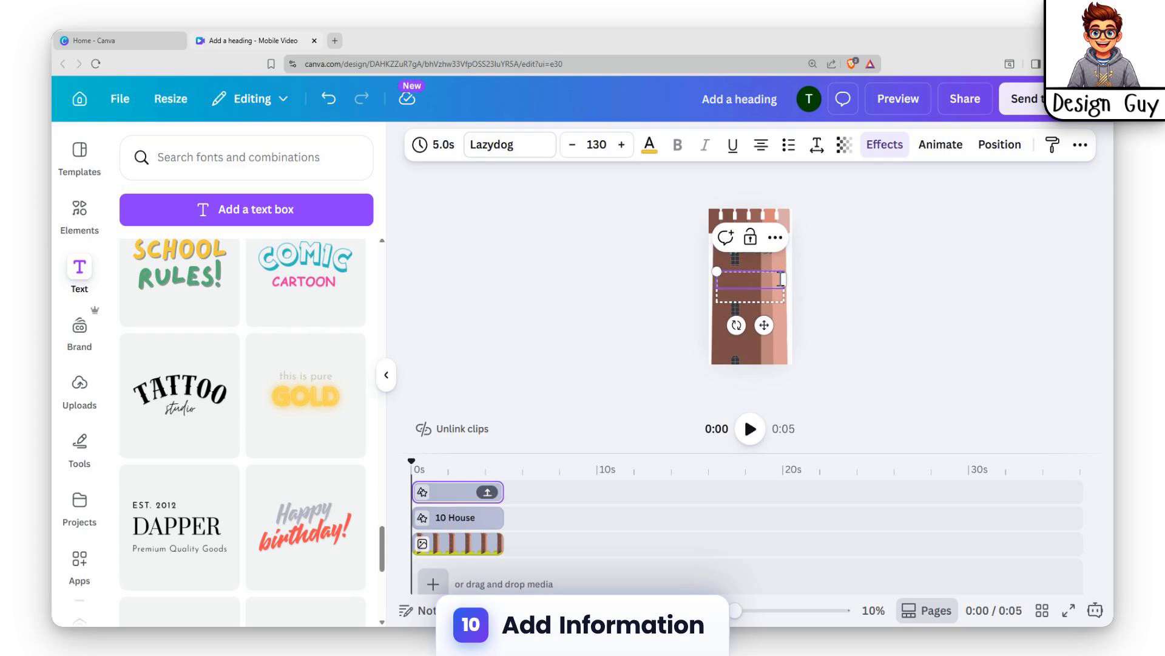
type("RUle1")
left_click(836, 284)
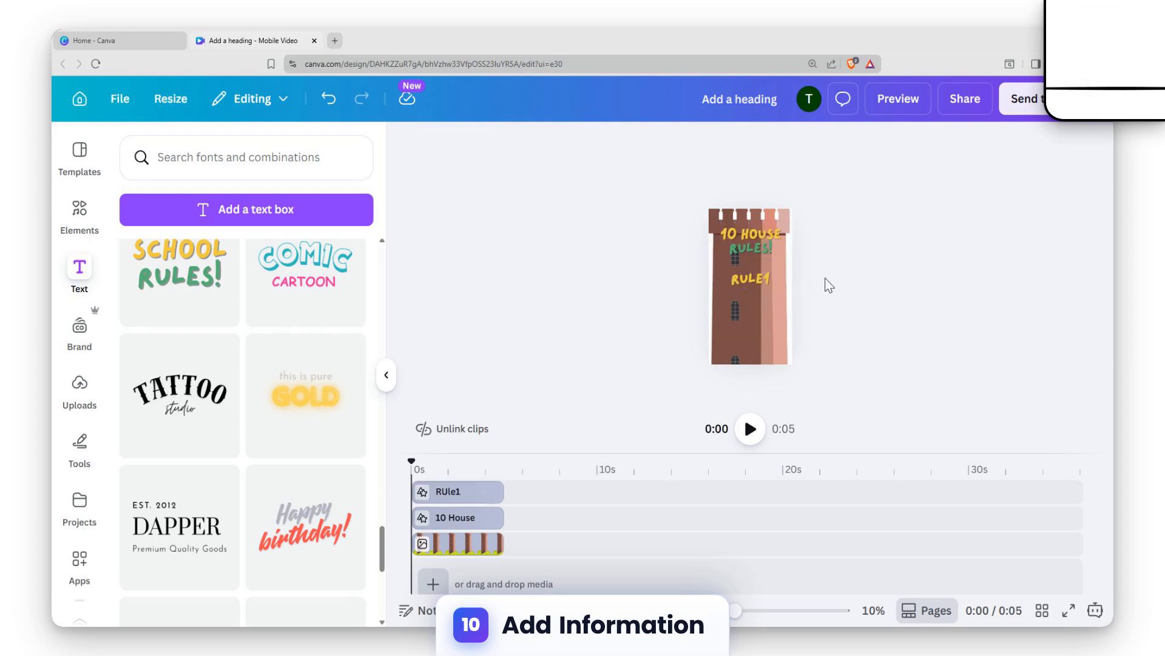
Step: Paste the "Remove shoes at the door" text below "RULE1" and shrink it
double_click(747, 295)
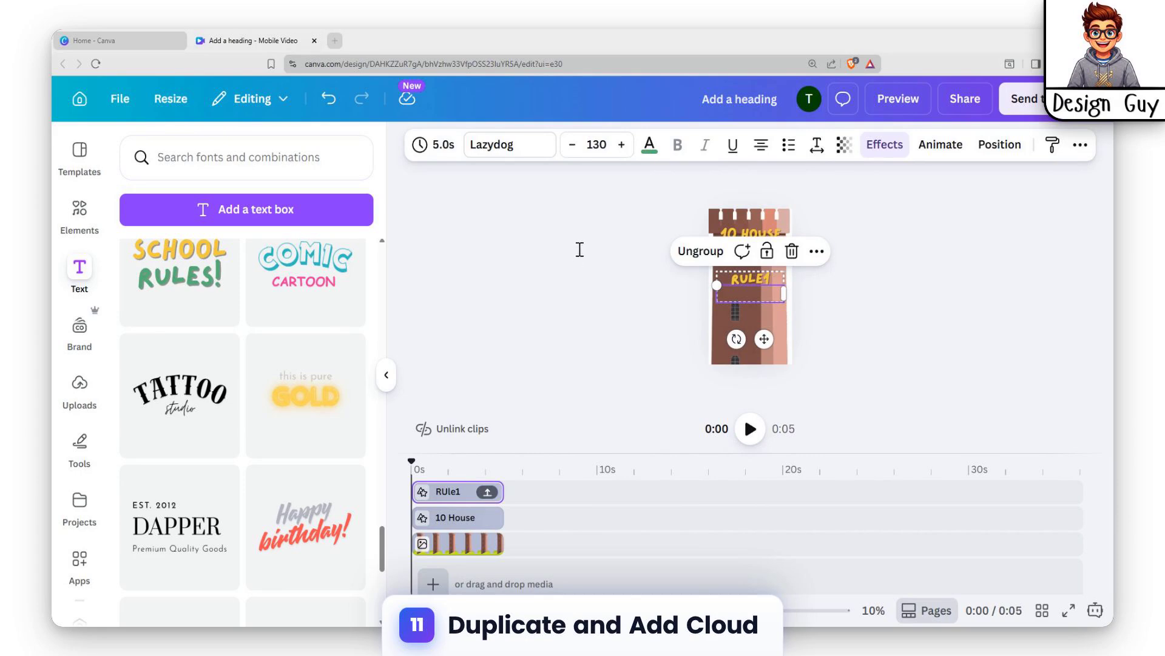
left_click(493, 322)
left_click(757, 283)
left_click(751, 294)
left_click(750, 295)
type("REMOVE SHOES AT THE DOOR.")
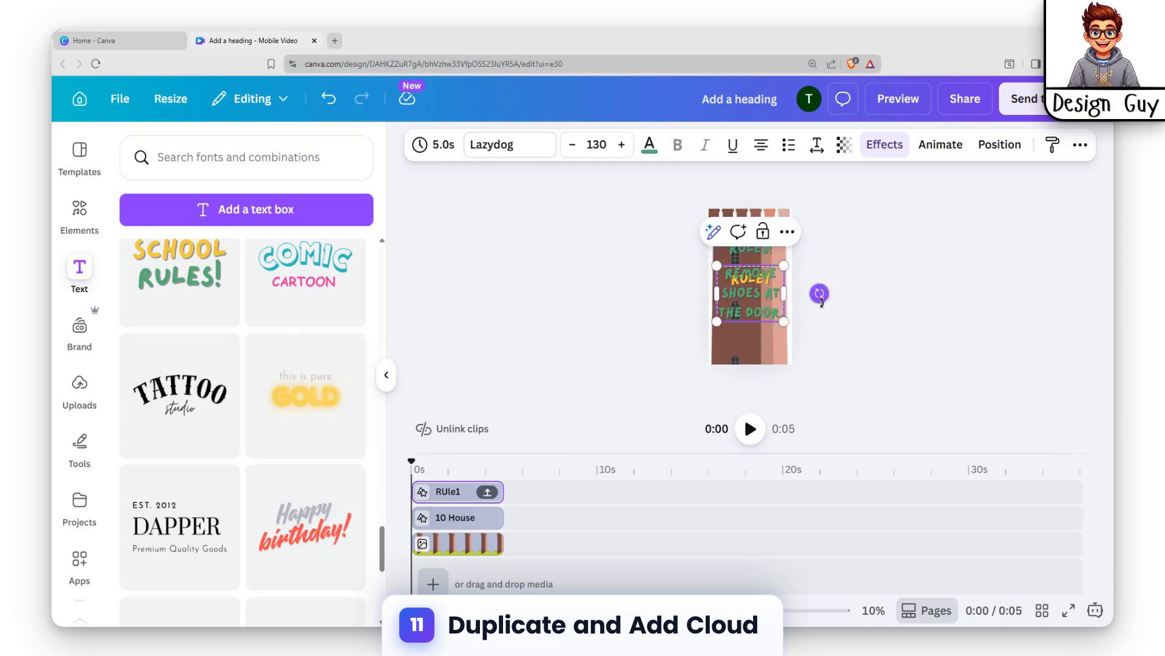
left_click_drag(785, 318, 764, 305)
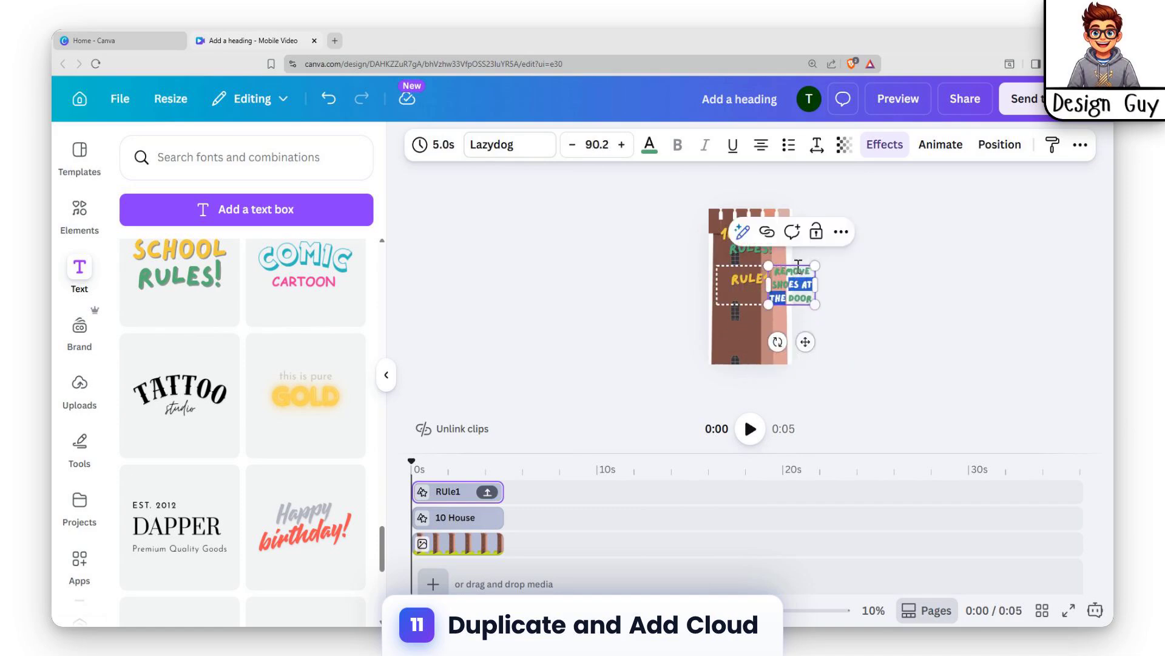
Step: Reposition the "Remove shoes at the door" text centred beneath "RULE1" on the tower
left_click_drag(806, 341, 765, 368)
left_click(922, 286)
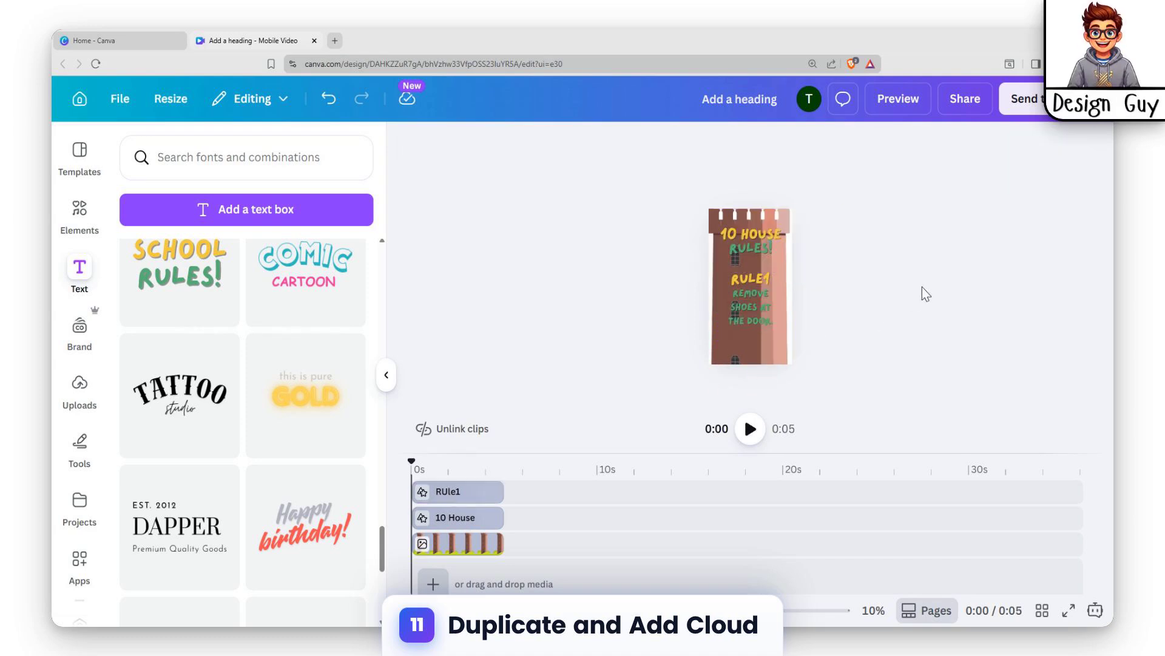
Step: Duplicate the brick tower clip and place the copy directly after the original on the same track
left_click(469, 549)
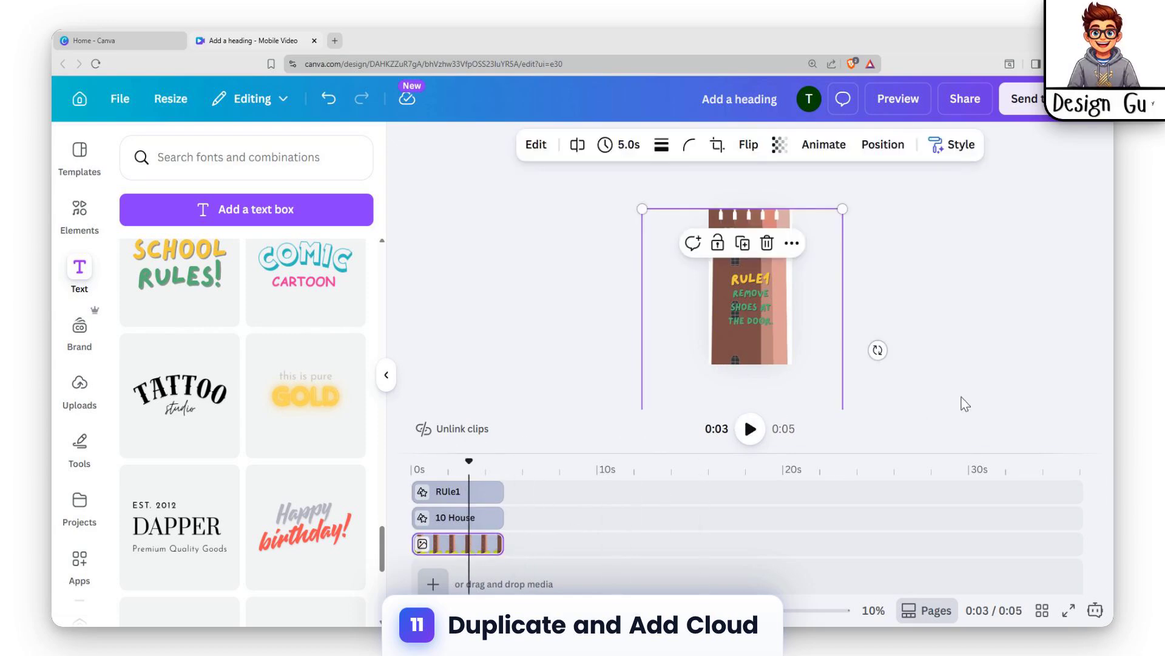
key("ctrl+d")
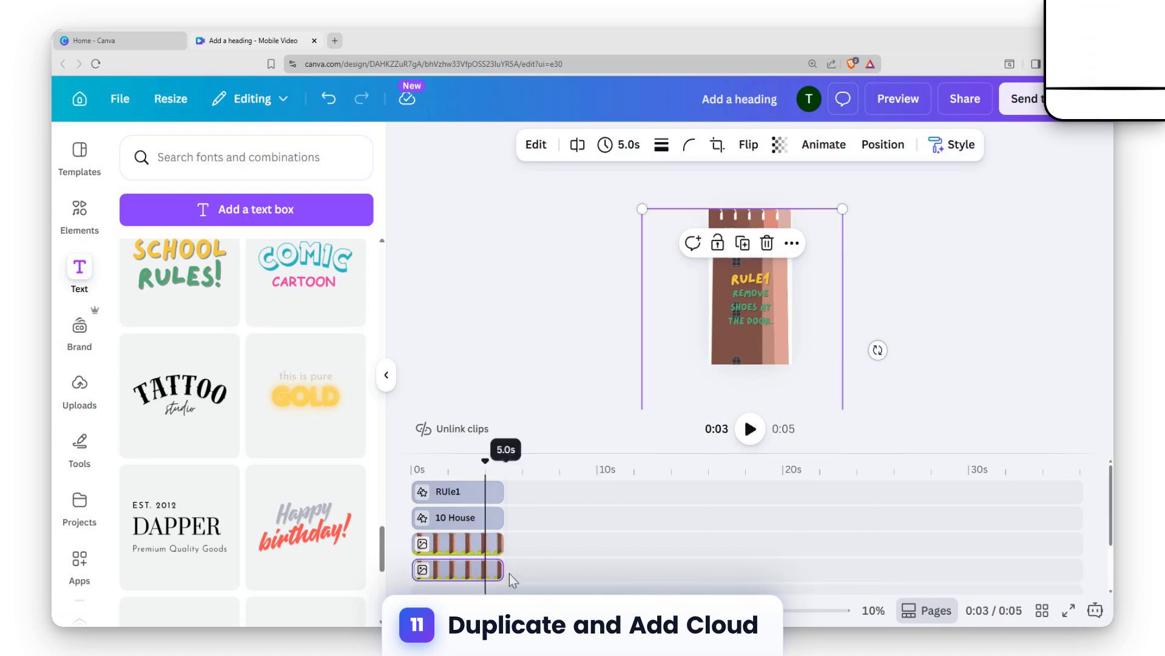
left_click_drag(458, 569, 546, 546)
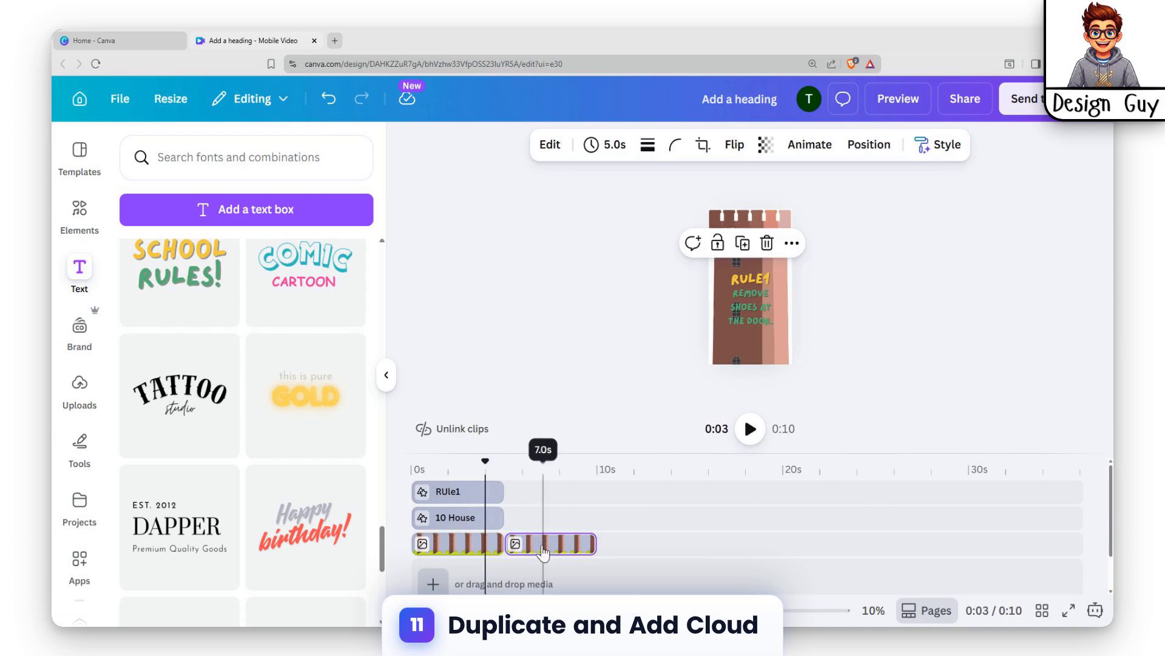
Step: Add a second blank page to the video timeline
left_click(461, 573)
left_click(436, 545)
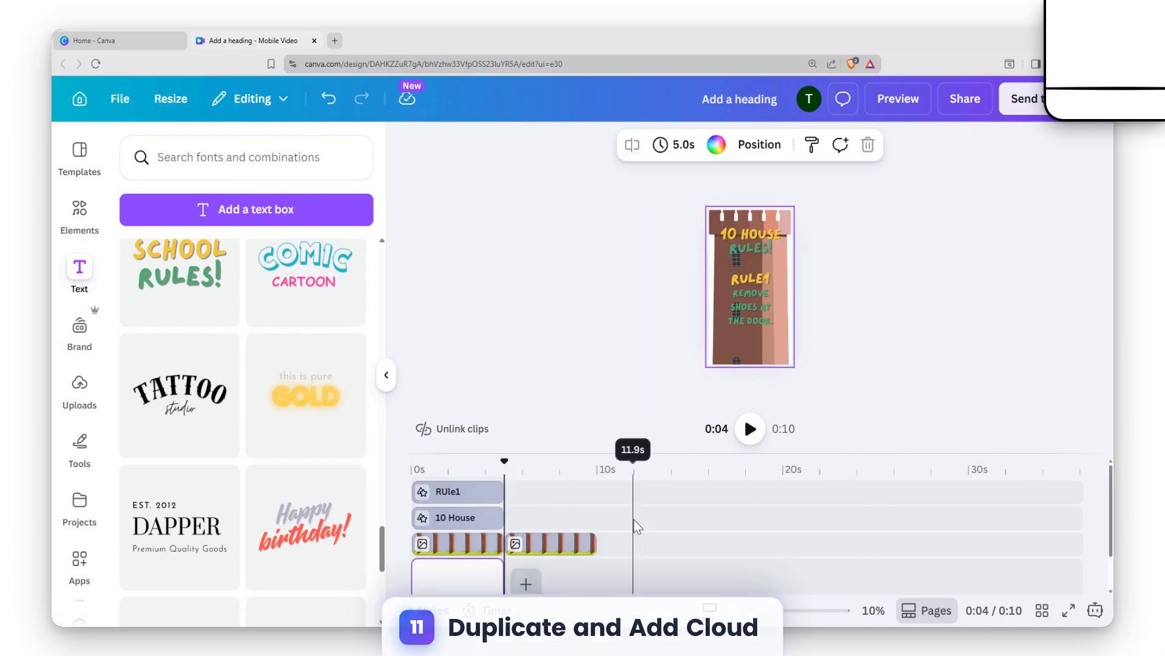
left_click(454, 588)
scroll(455, 564, "down", 1)
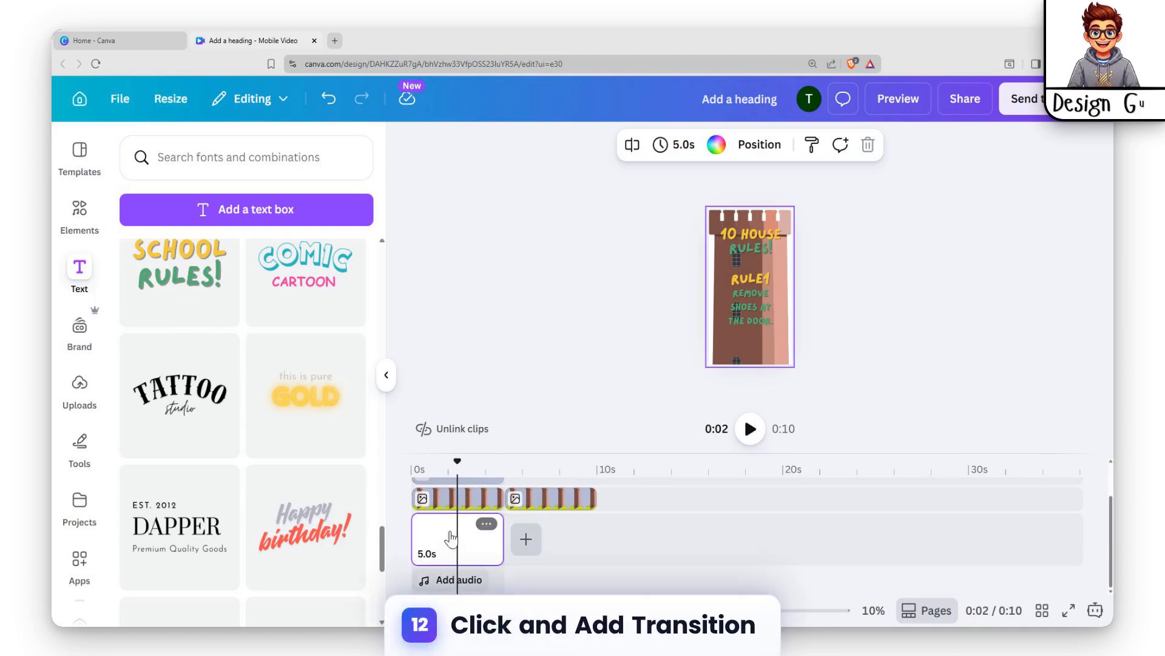
left_click(525, 538)
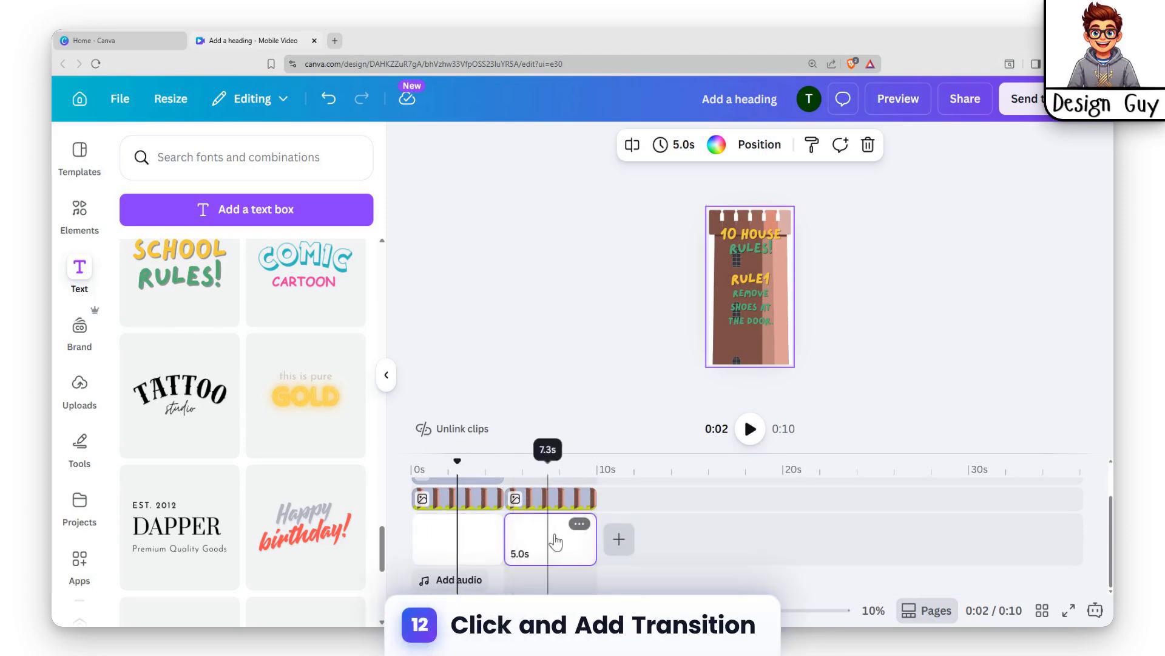
Step: Apply a Match & Move transition between the two pages with a 2.5 second duration
left_click(504, 540)
left_click(151, 444)
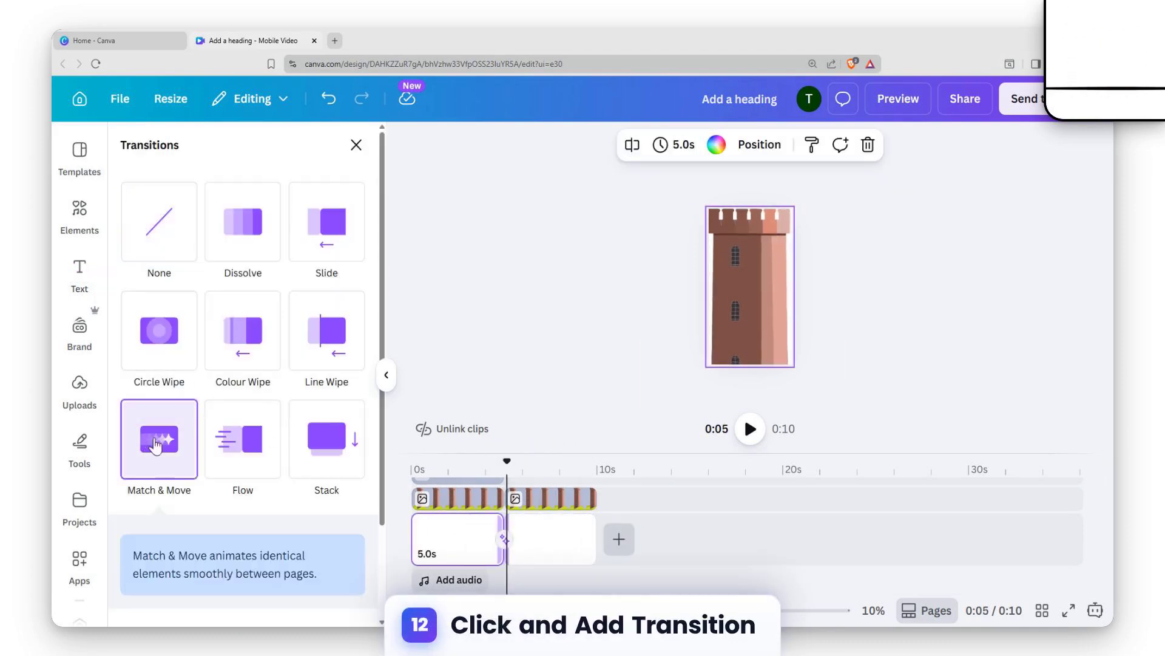
left_click_drag(175, 564, 315, 561)
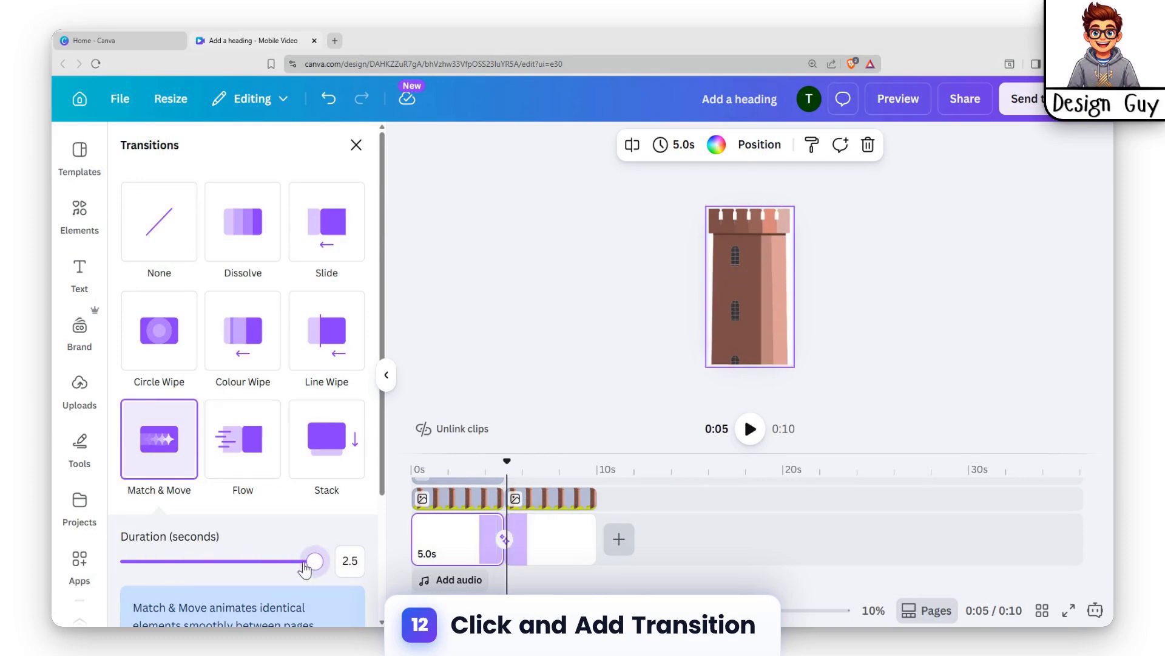
Step: Move the duplicated tower image upward on the canvas
left_click(561, 510)
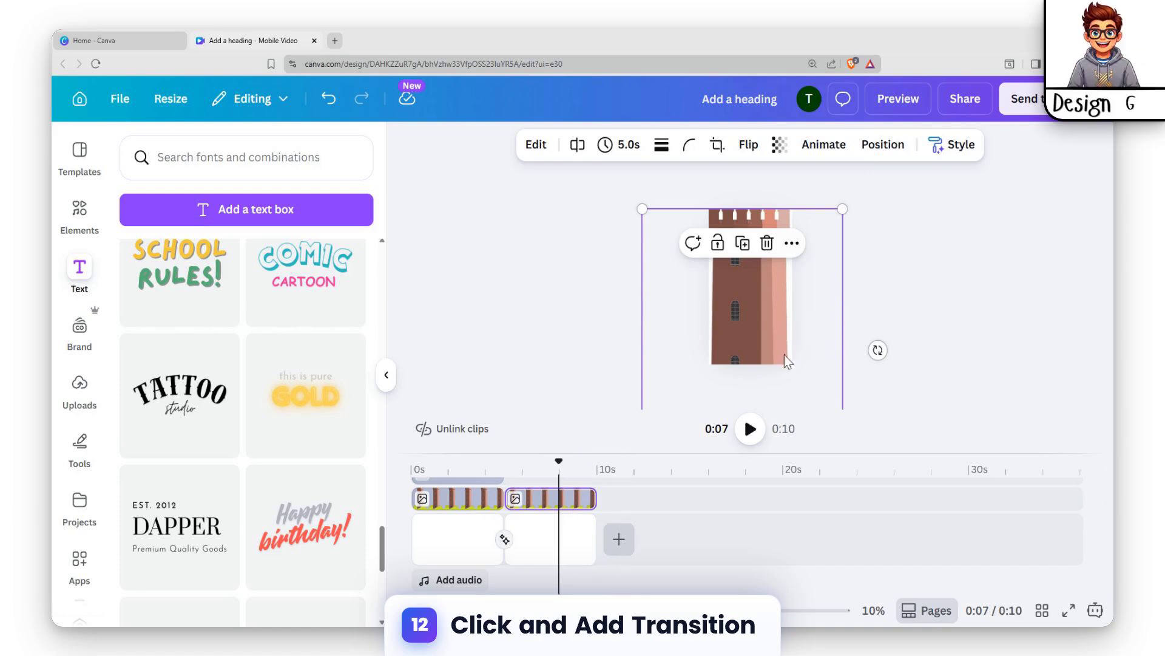
left_click_drag(774, 341, 776, 283)
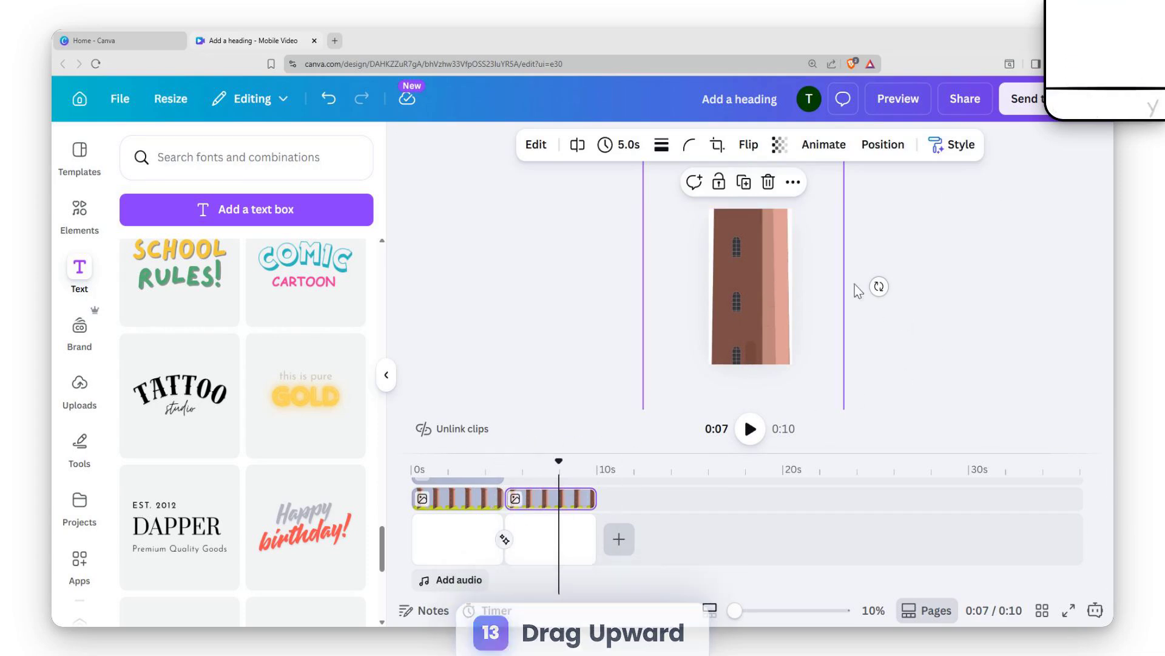
Step: Add another "School Rules!" combination and change its first line to "Rule 2"
left_click(198, 322)
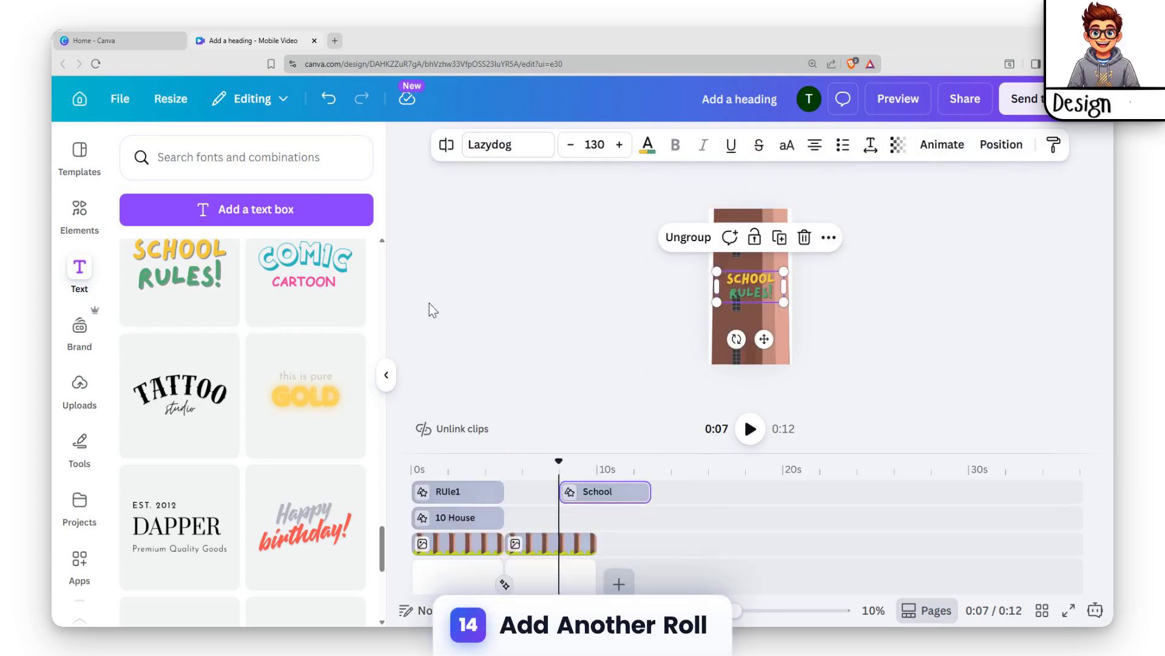
double_click(758, 277)
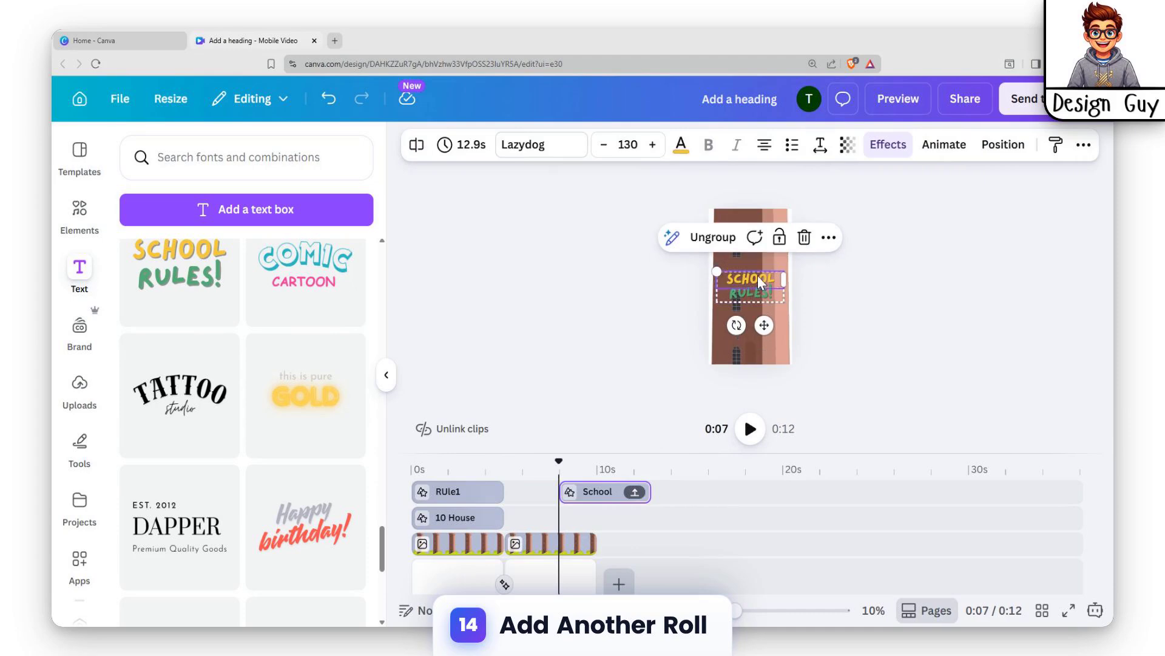
type("Rule")
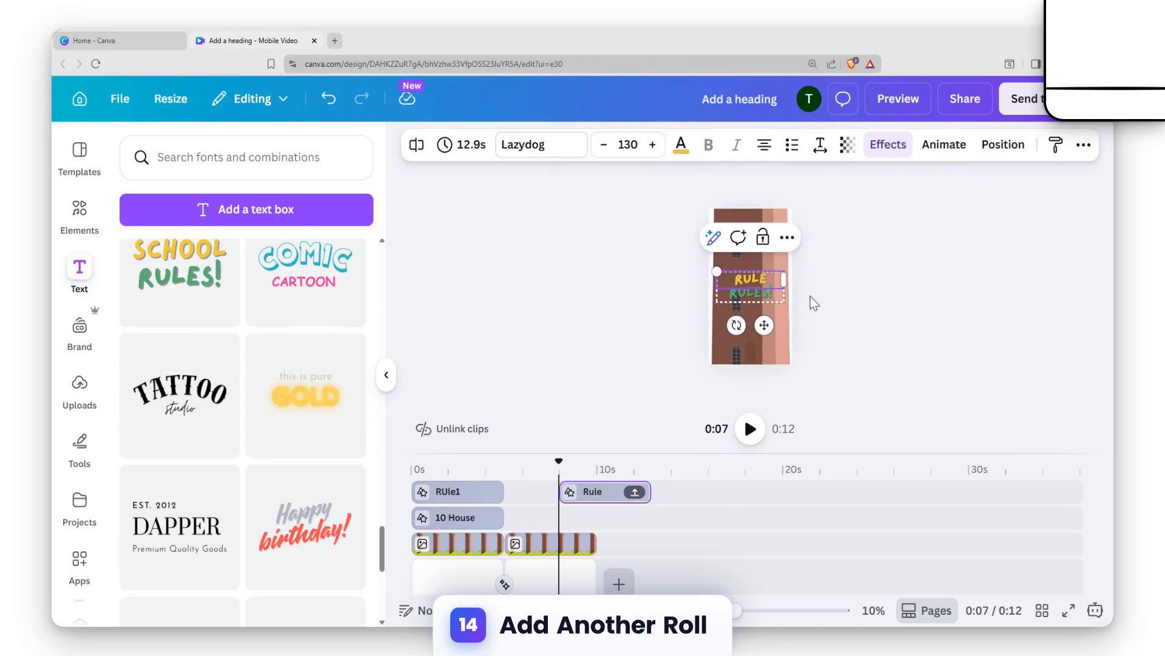
type(" 2")
left_click(752, 295)
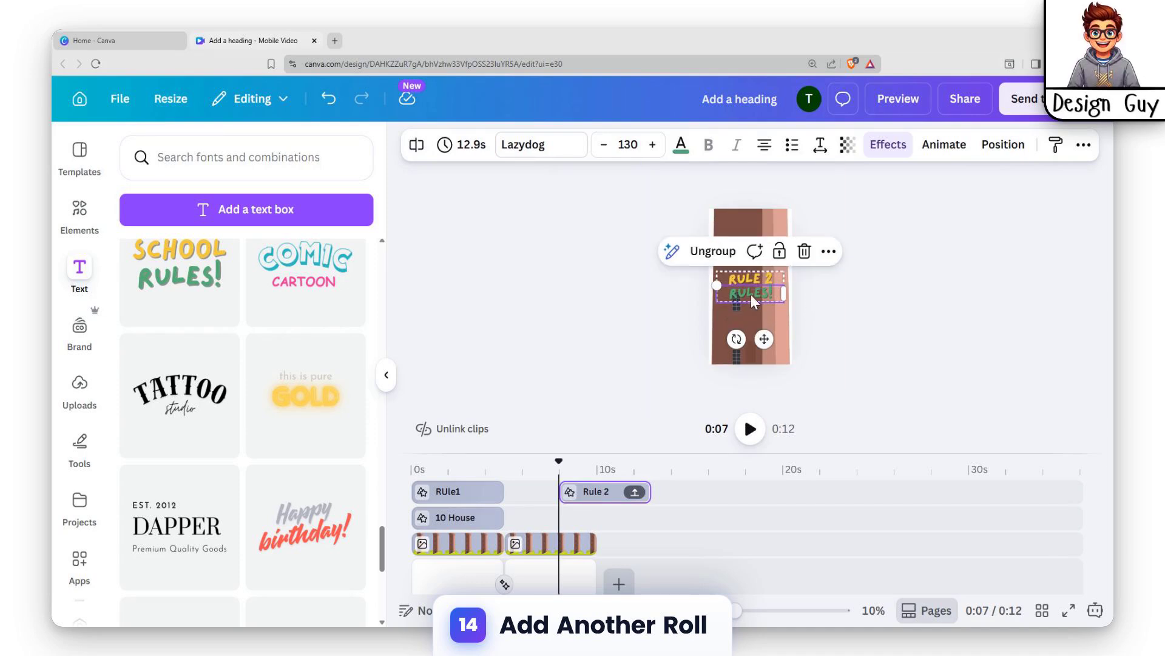
Step: Replace the second line with "Clean as you go." and position it beneath "RULE 2" on the tower
double_click(752, 294)
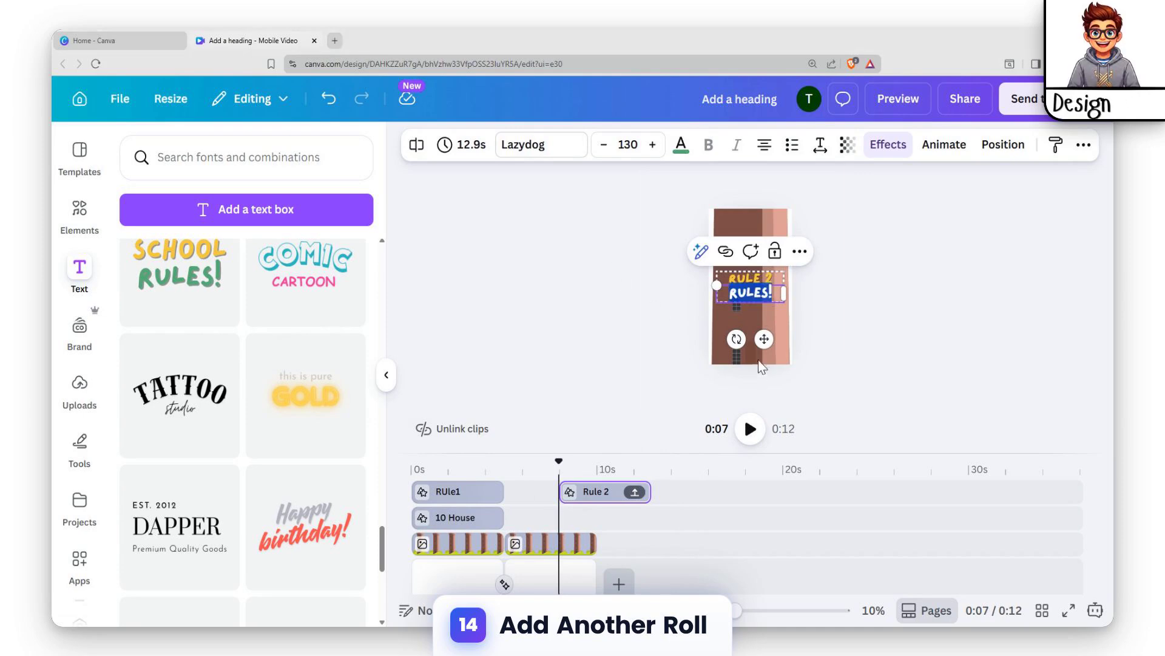
left_click(866, 288)
left_click(738, 295)
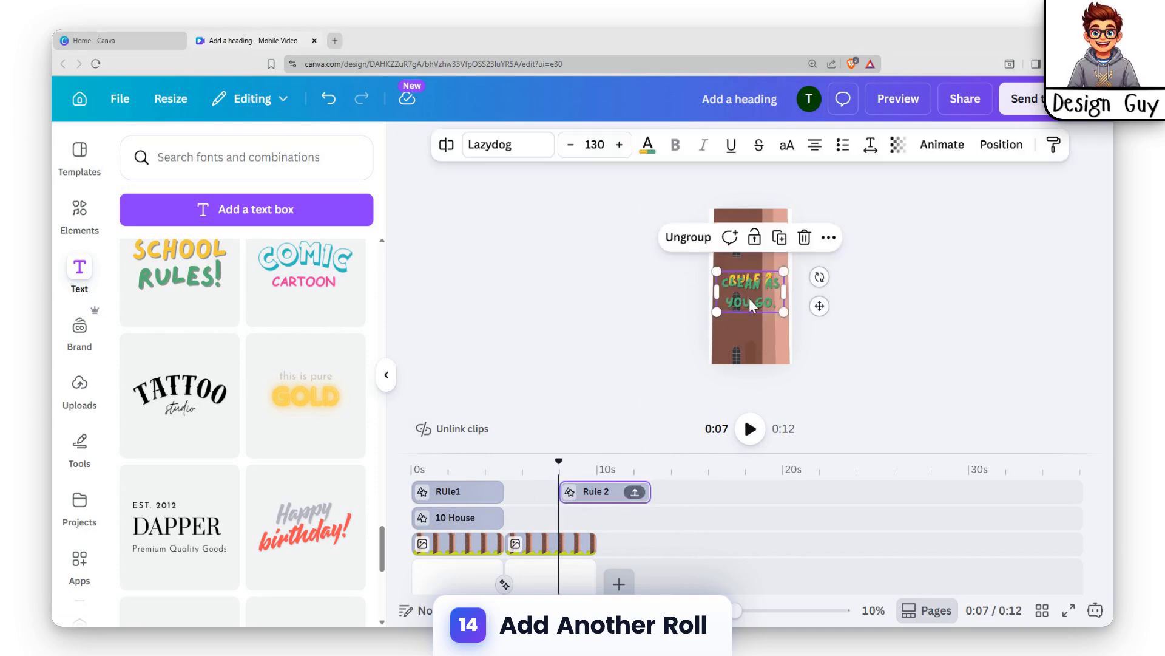
left_click_drag(751, 314, 755, 267)
left_click(749, 261)
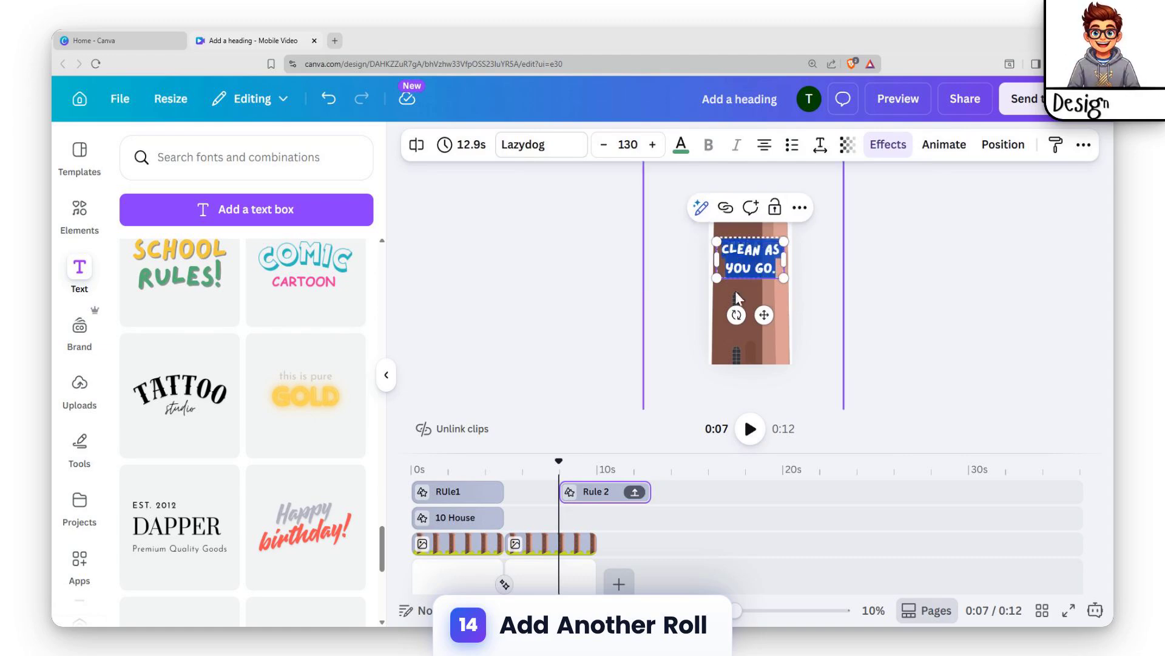
left_click_drag(763, 315, 761, 333)
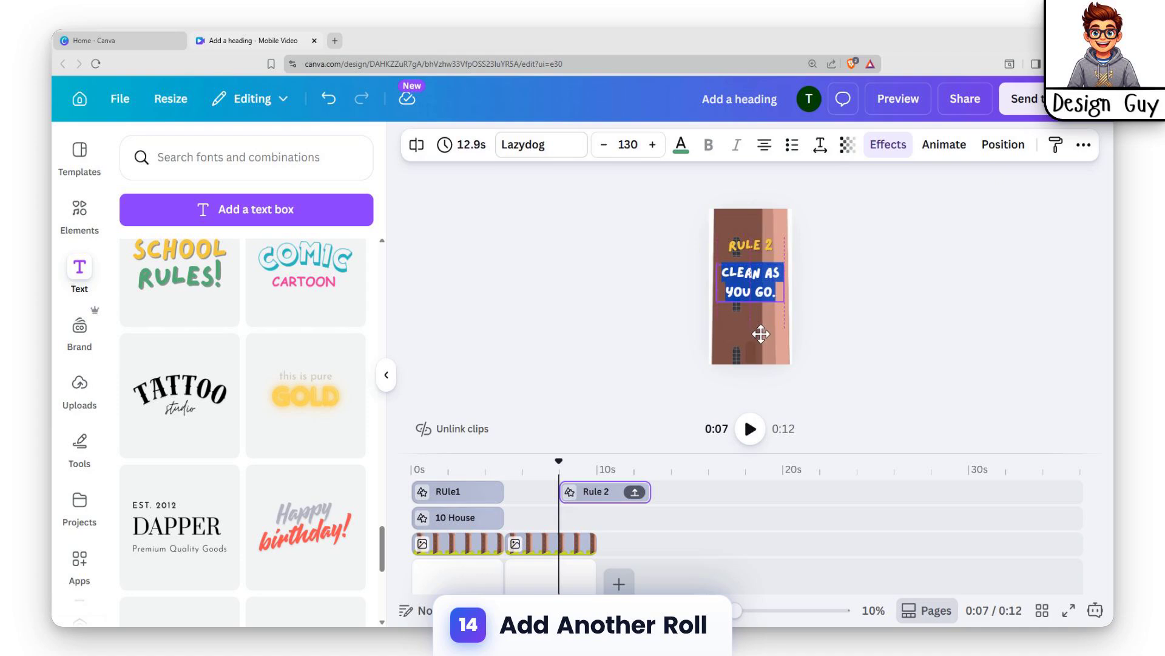
Step: Trim the Rule 2 text clip so it spans 5 to 10 seconds, matching the second tower clip
left_click(911, 253)
left_click_drag(572, 489, 507, 490)
left_click_drag(649, 490, 598, 491)
left_click(443, 495)
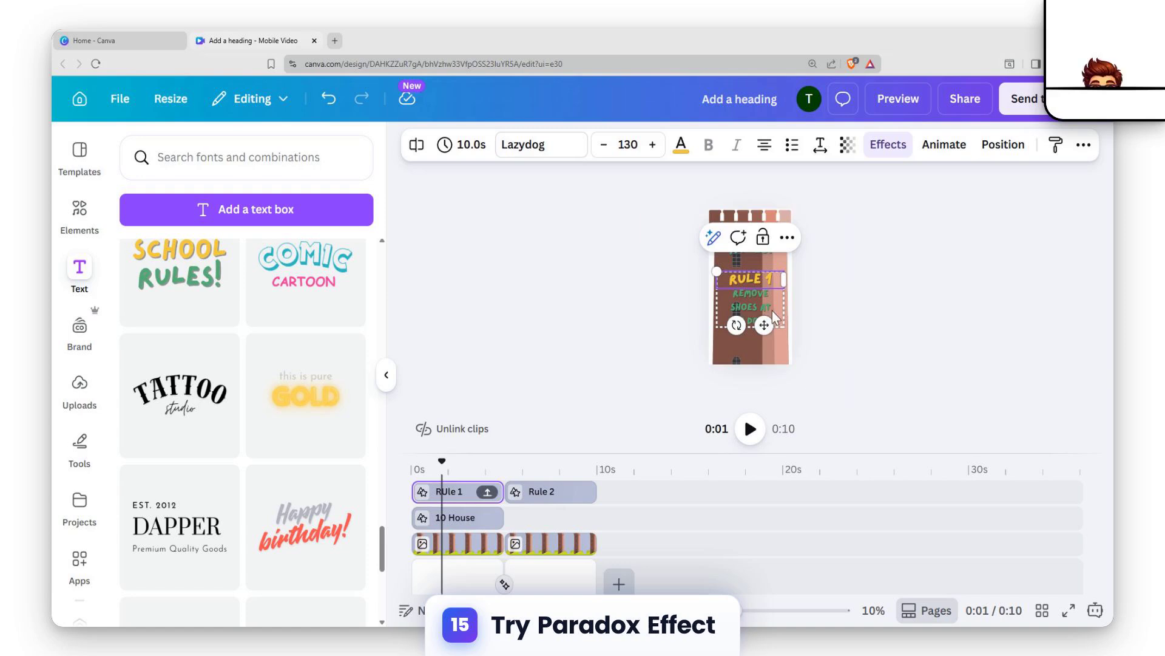
key("Escape")
key("Escape")
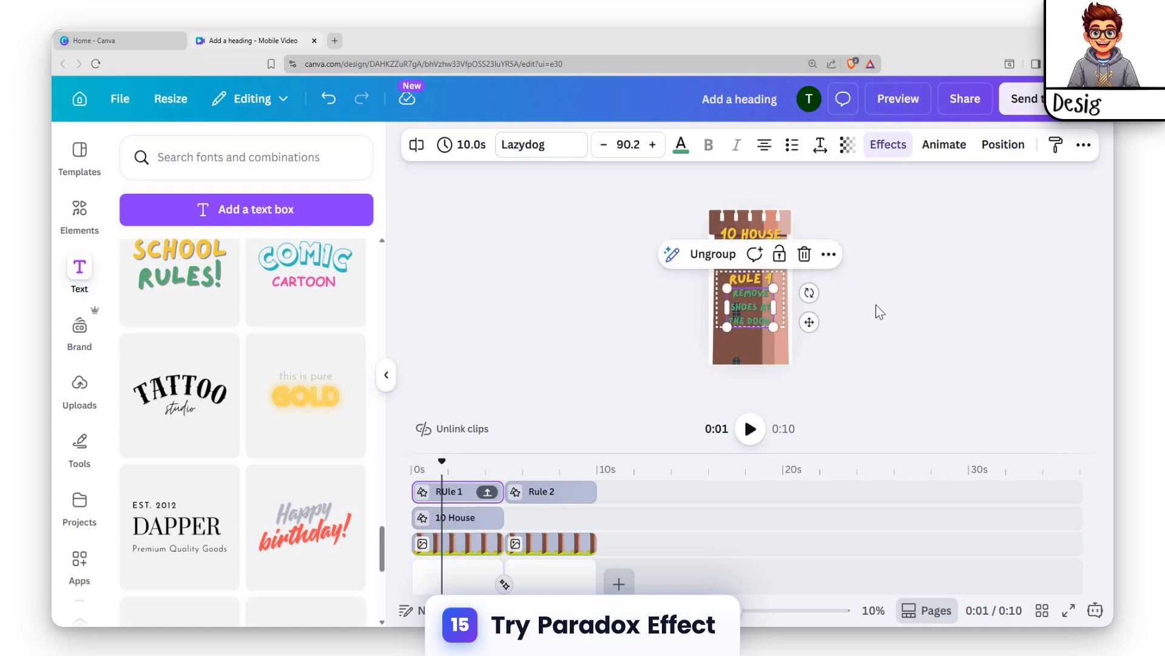
left_click(543, 489)
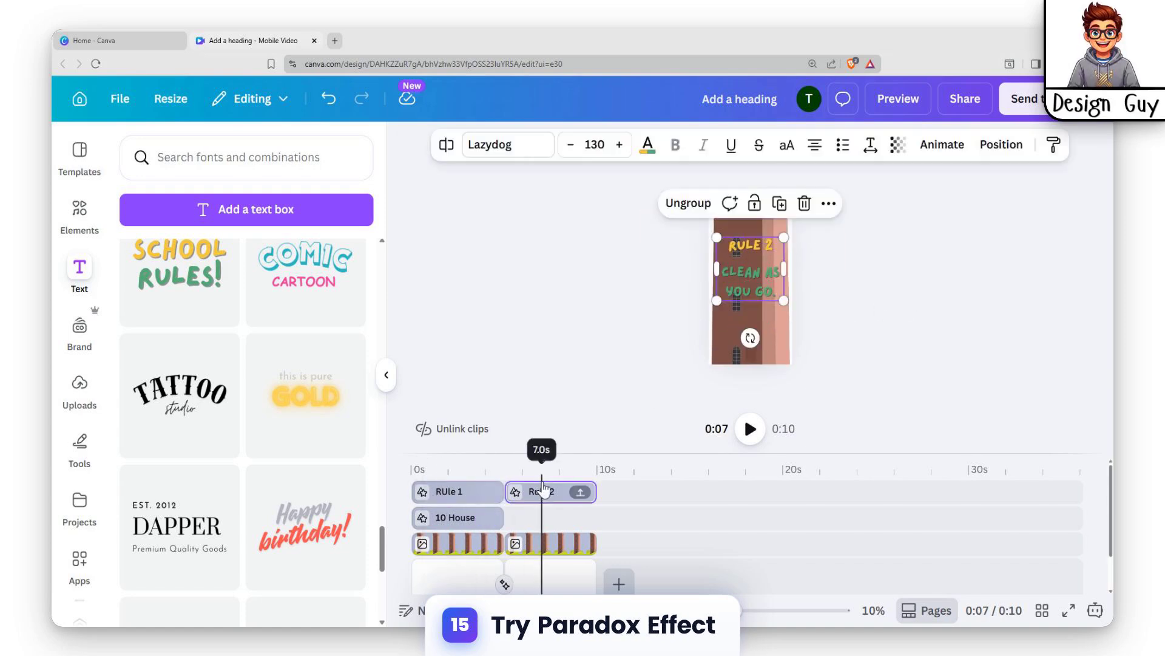
left_click_drag(550, 490, 552, 516)
Step: Play the video from the beginning to preview it
scroll(558, 529, "down", 1)
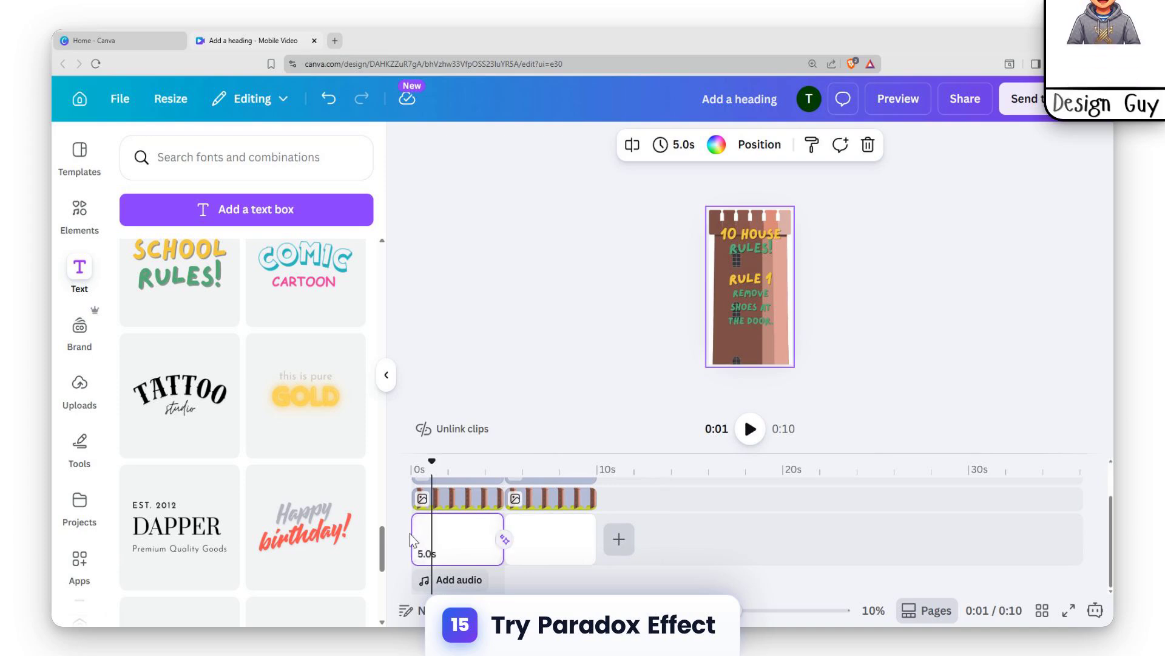
left_click_drag(422, 467, 413, 467)
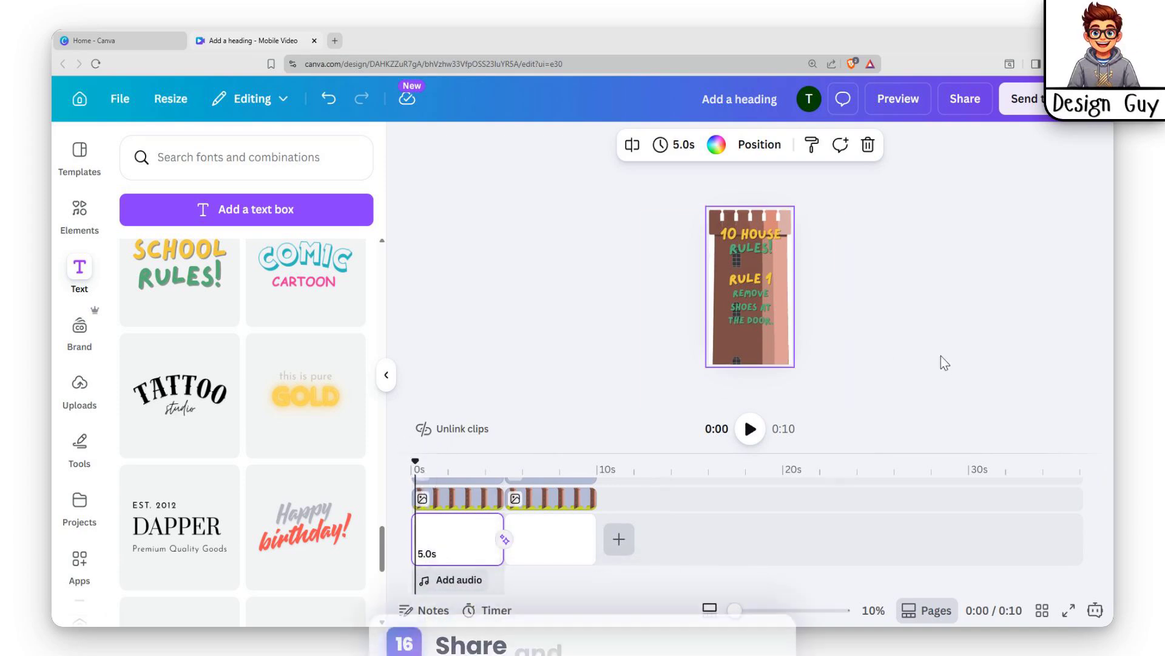
left_click(751, 428)
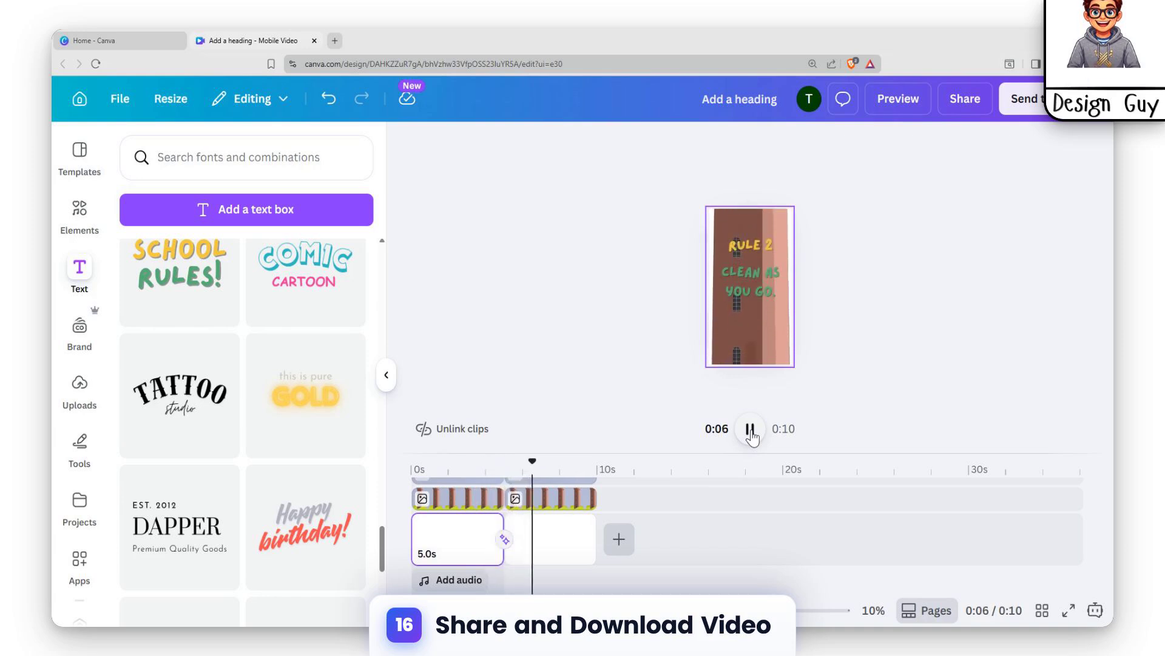
left_click(750, 429)
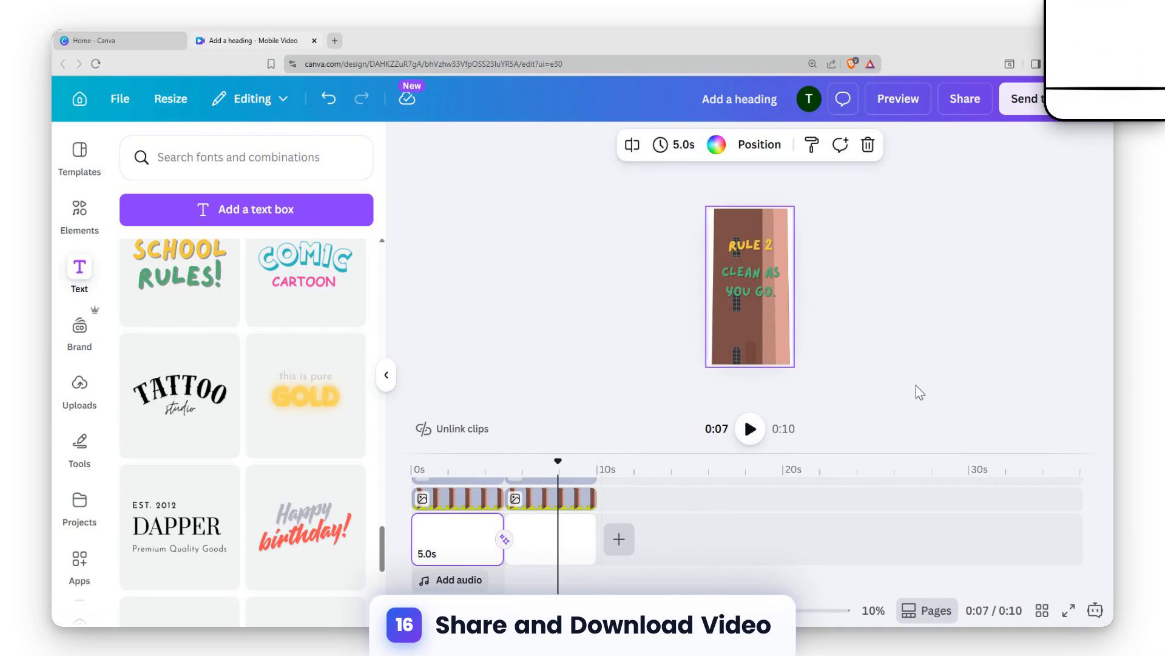
Step: Download the design as an MP4 Video at 4K (UHD) quality
left_click(958, 99)
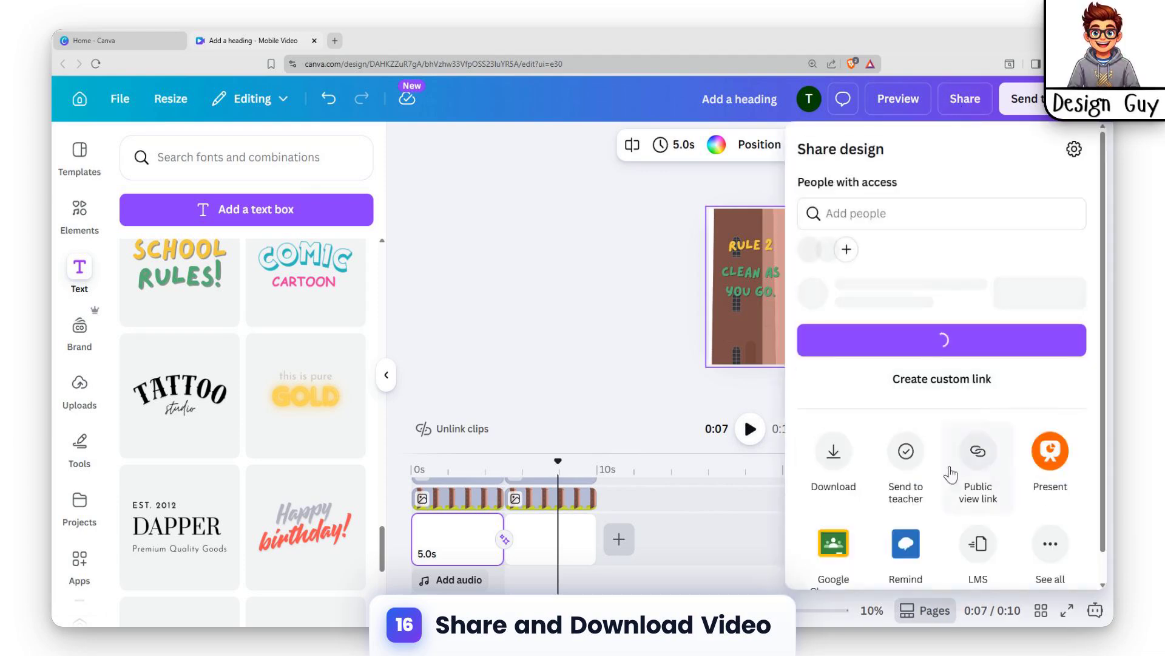
left_click(835, 476)
left_click_drag(848, 268, 996, 266)
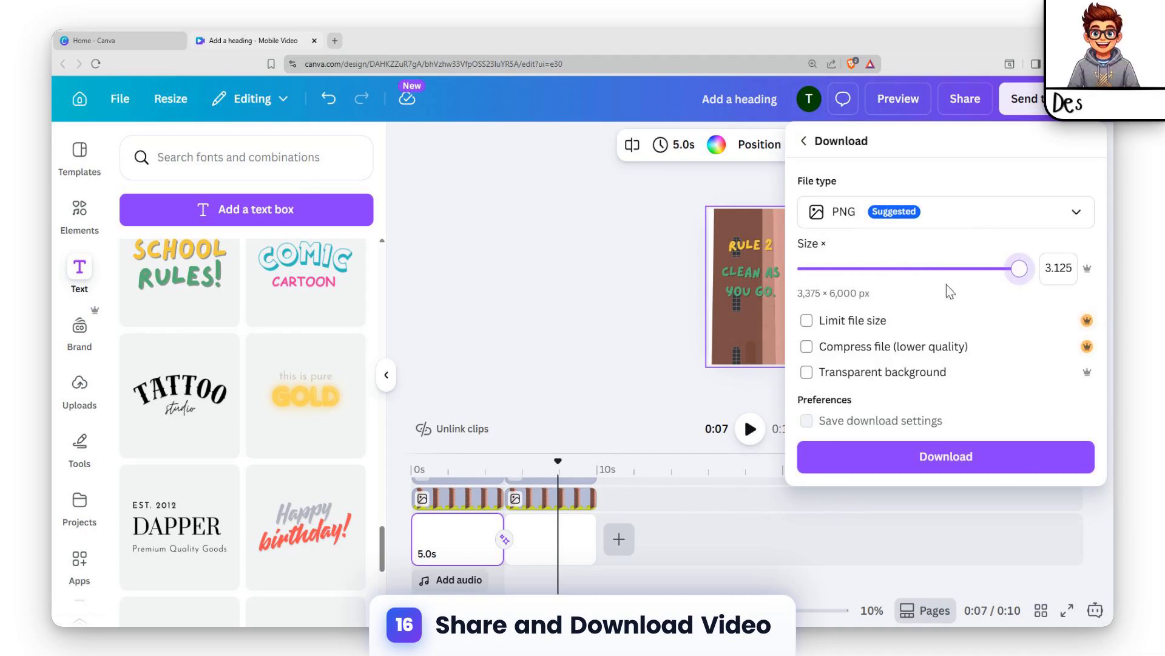
left_click(988, 211)
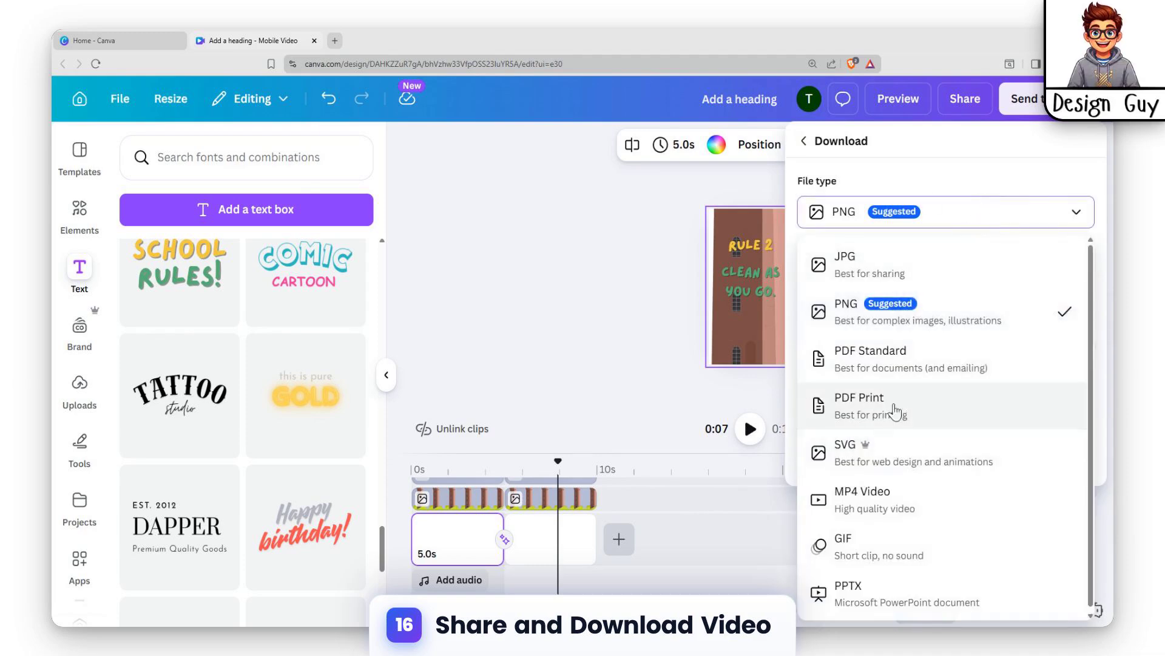
left_click(927, 519)
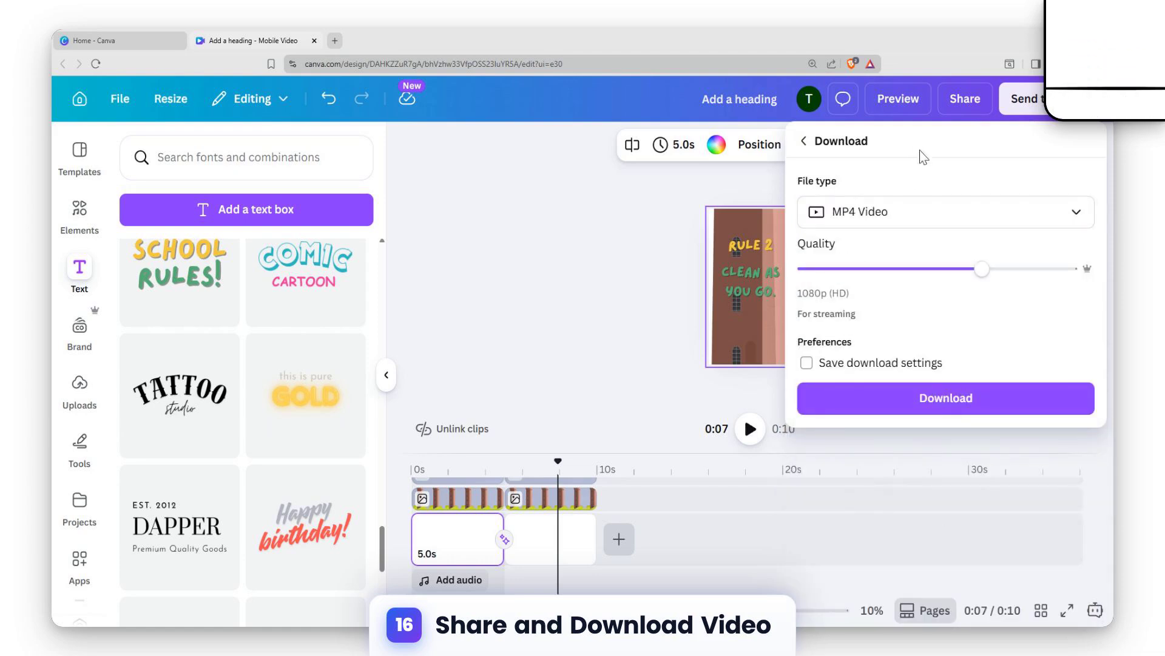
left_click(1049, 270)
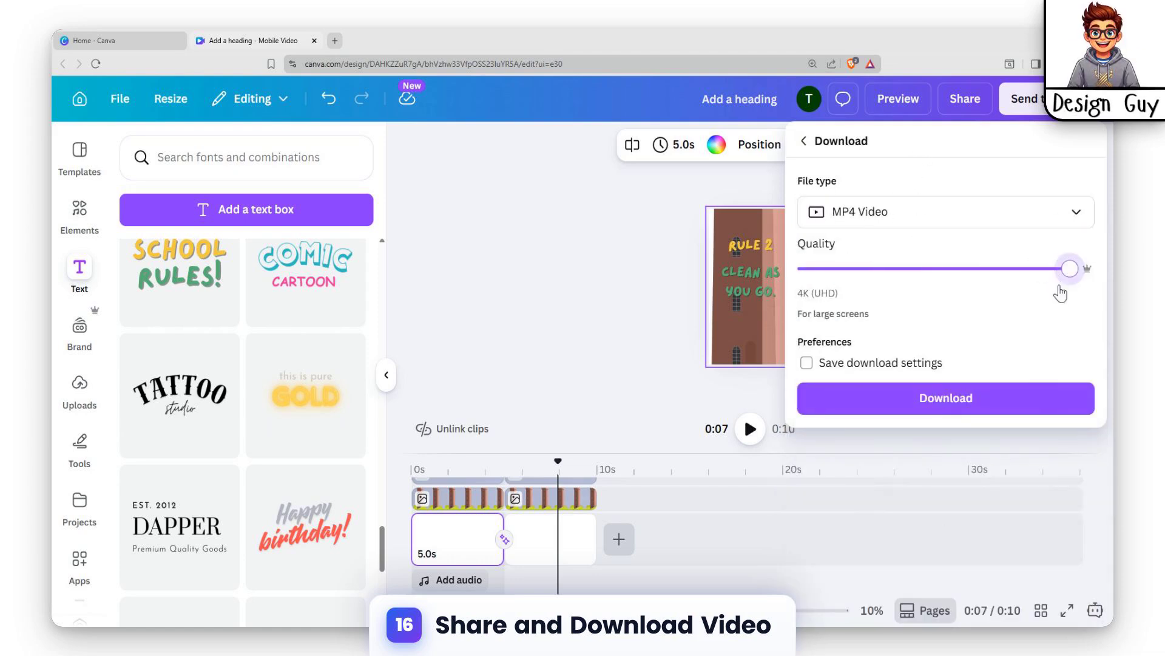
left_click(977, 398)
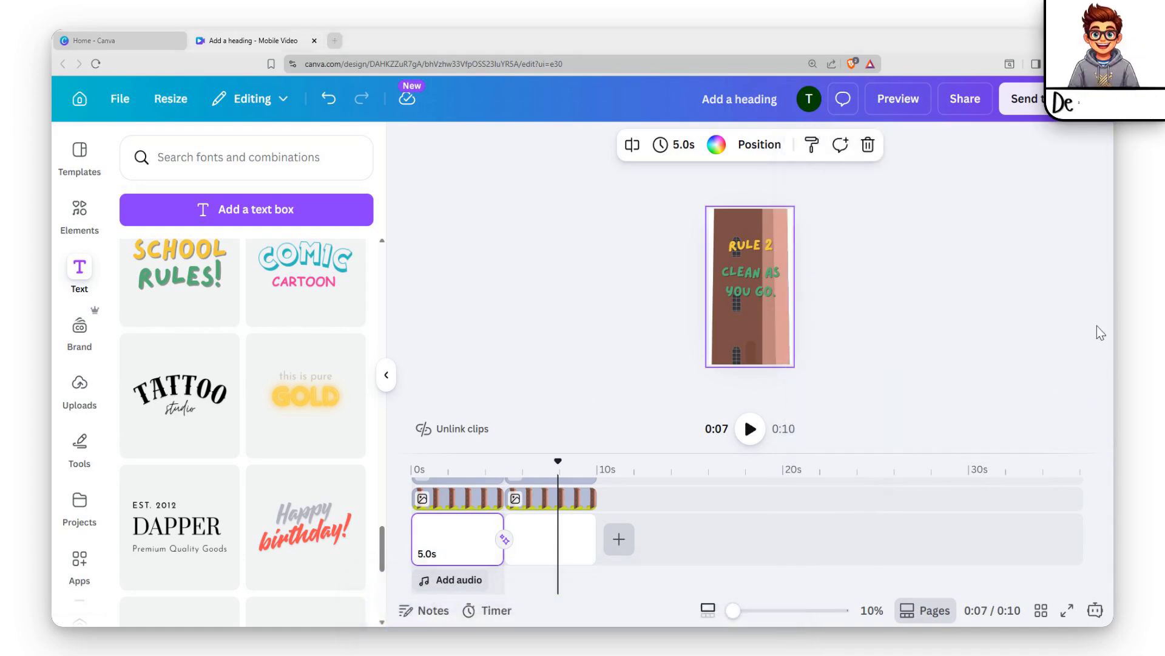